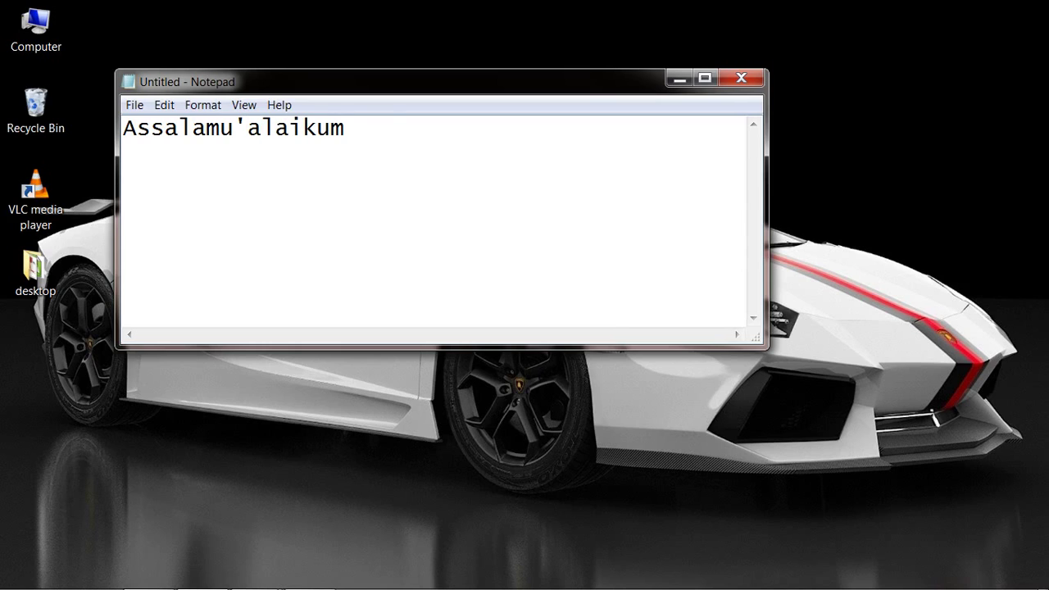
Complete the greeting as "Assalamu'alaikum.. temen2" and leave a blank line below it
{"action": "type", "text": ".. temen2"}
{"action": "key", "text": "Return"}
{"action": "key", "text": "Return"}
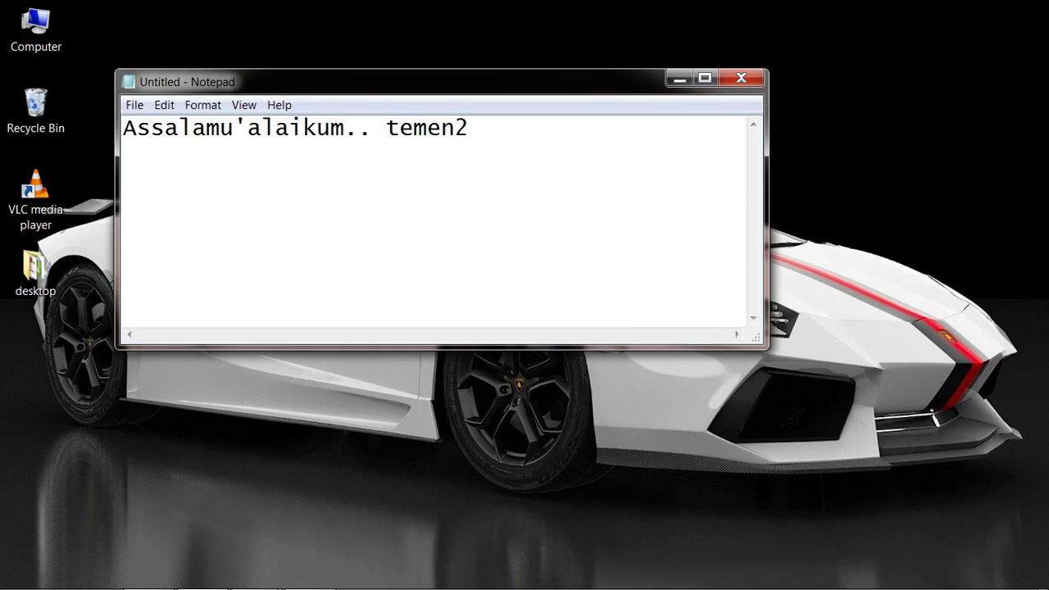
Write "kali ini saya akan mengajarkan bagaimana" below the greeting in the note
{"action": "type", "text": "kami"}
{"action": "key", "text": "BackSpace"}
{"action": "key", "text": "BackSpace"}
{"action": "type", "text": "li ini saya "}
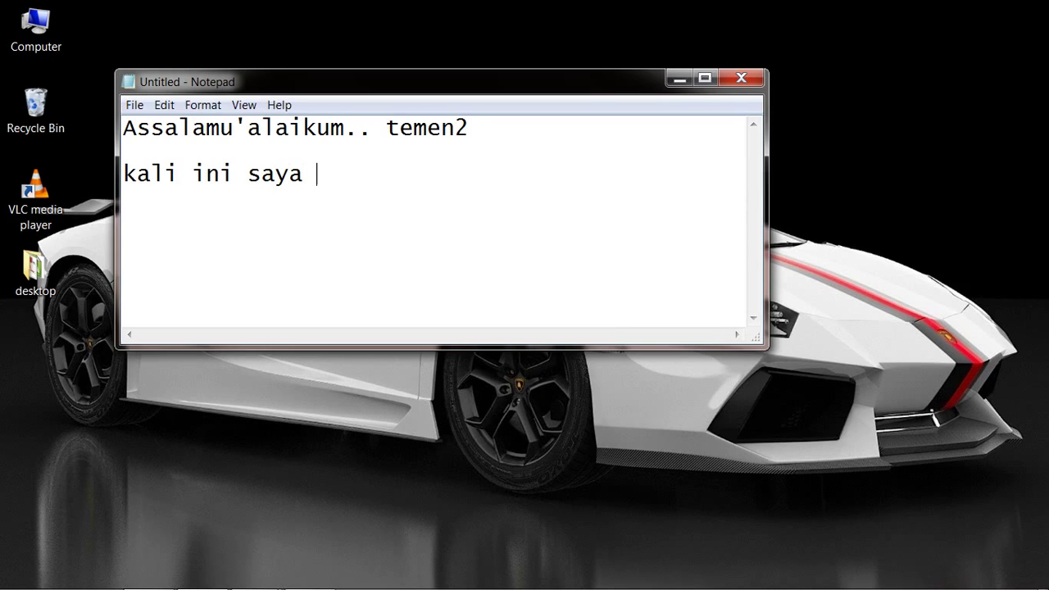
{"action": "type", "text": "akan mengaj"}
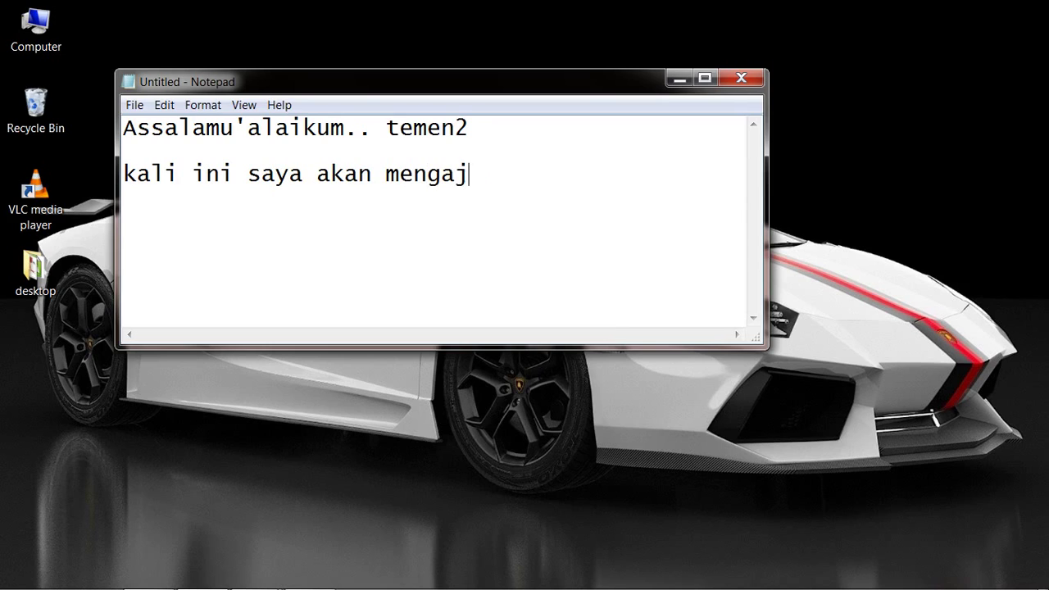
{"action": "type", "text": "arkan bagaimana"}
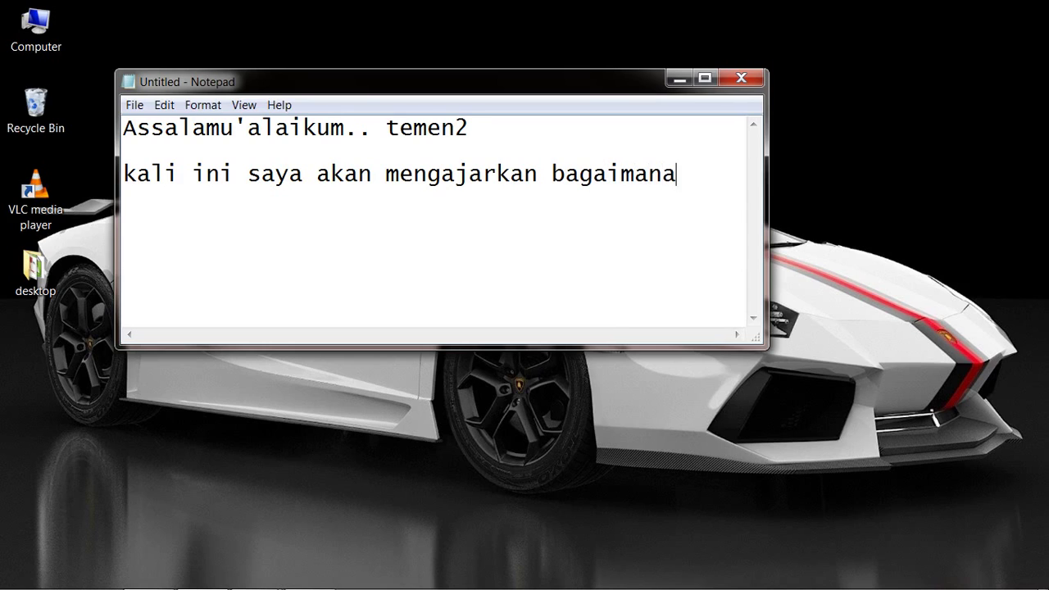
Continue the sentence on a new line with "memunculkan file kita yang hilang karena virus." and leave a blank line after it
{"action": "key", "text": "Return"}
{"action": "type", "text": "memunculkan file kit"}
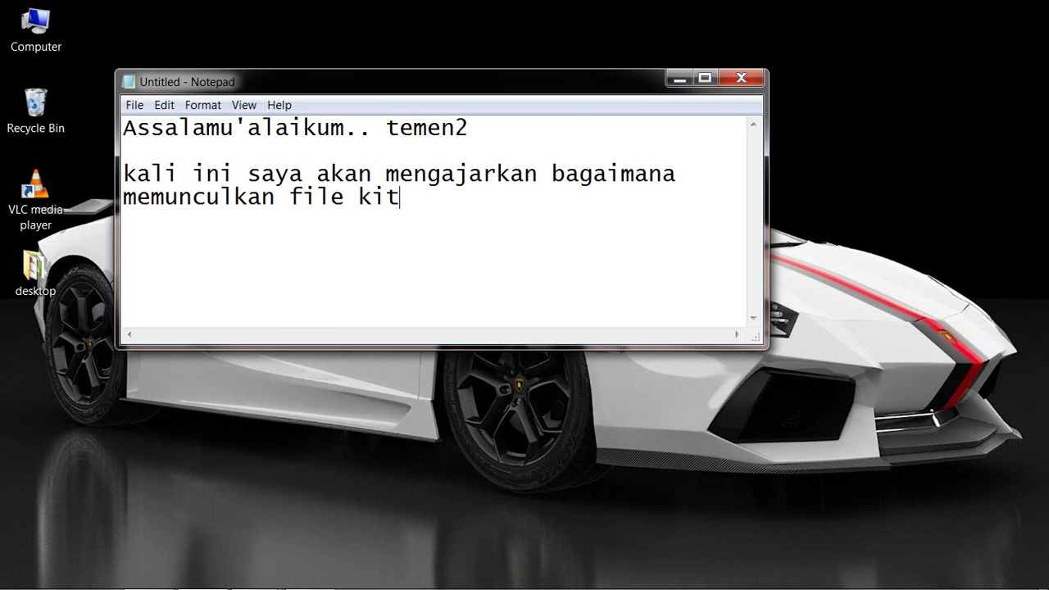
{"action": "type", "text": "a yang hil"}
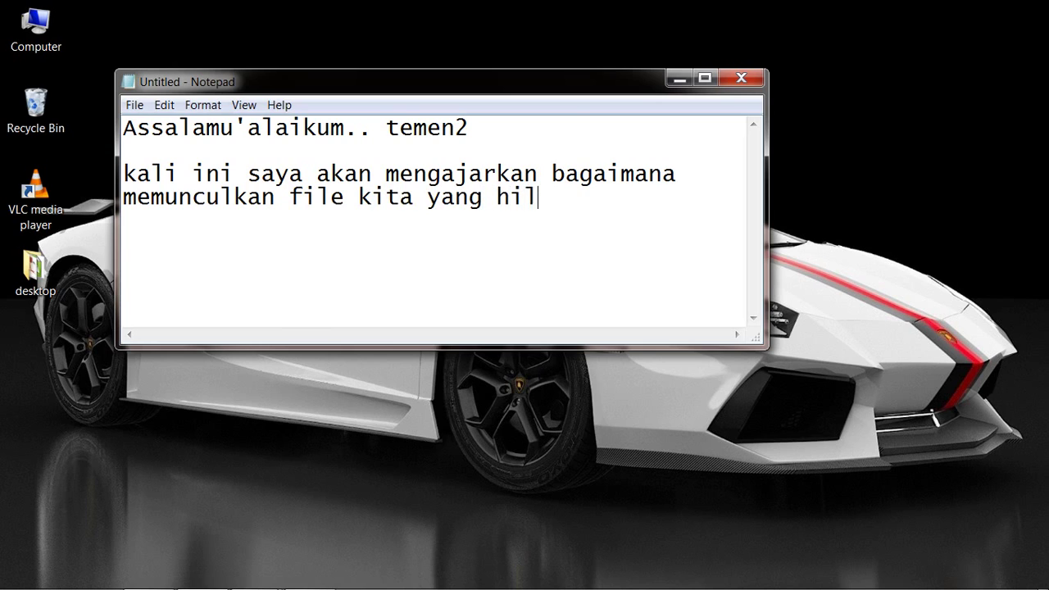
{"action": "type", "text": "ang karena"}
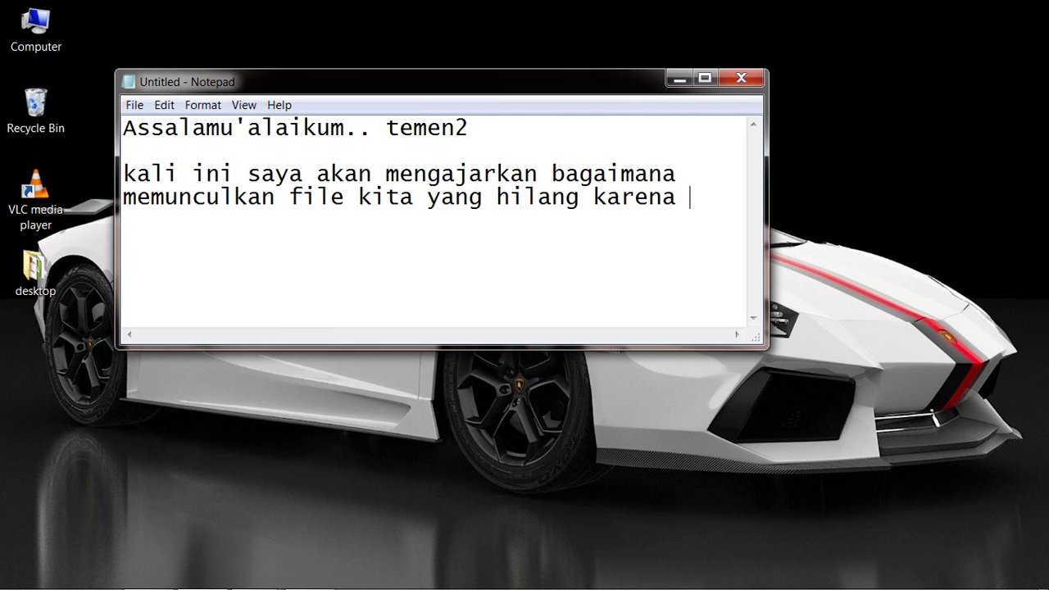
{"action": "type", "text": " virus"}
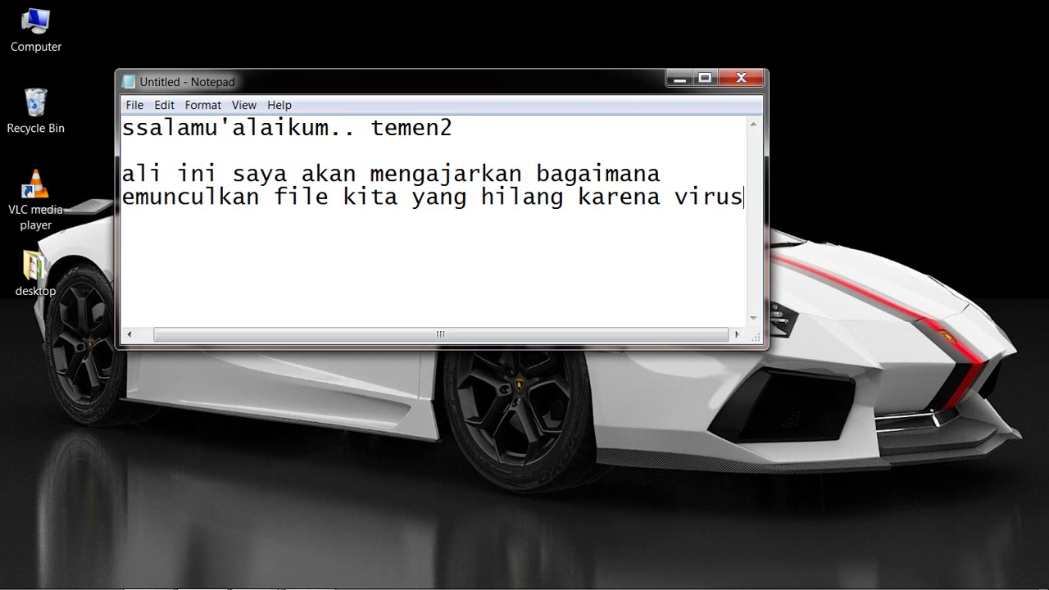
{"action": "type", "text": "/"}
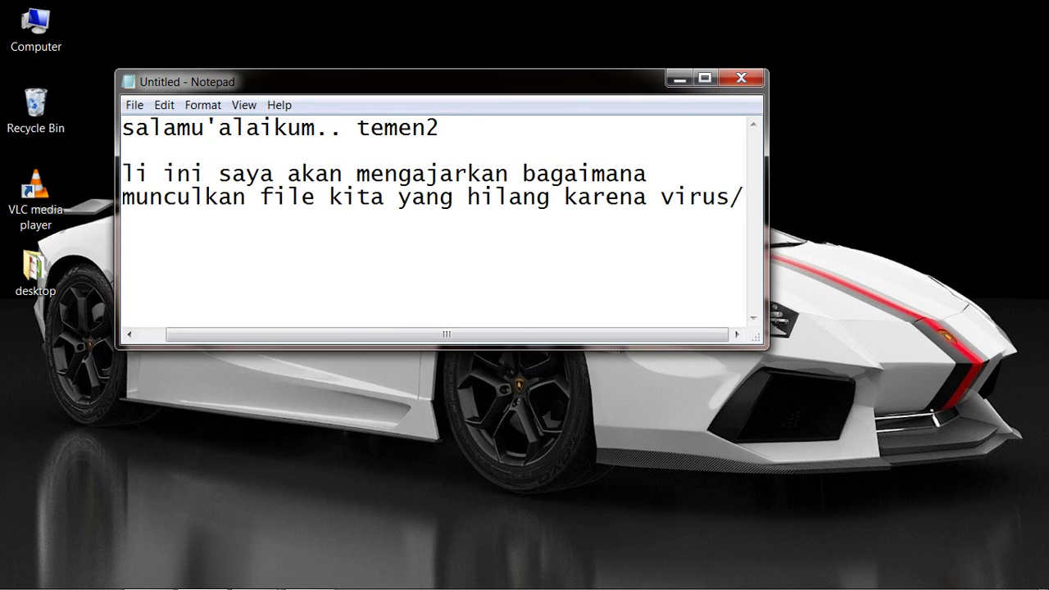
{"action": "key", "text": "BackSpace"}
{"action": "type", "text": "."}
{"action": "key", "text": "Return"}
{"action": "key", "text": "Return"}
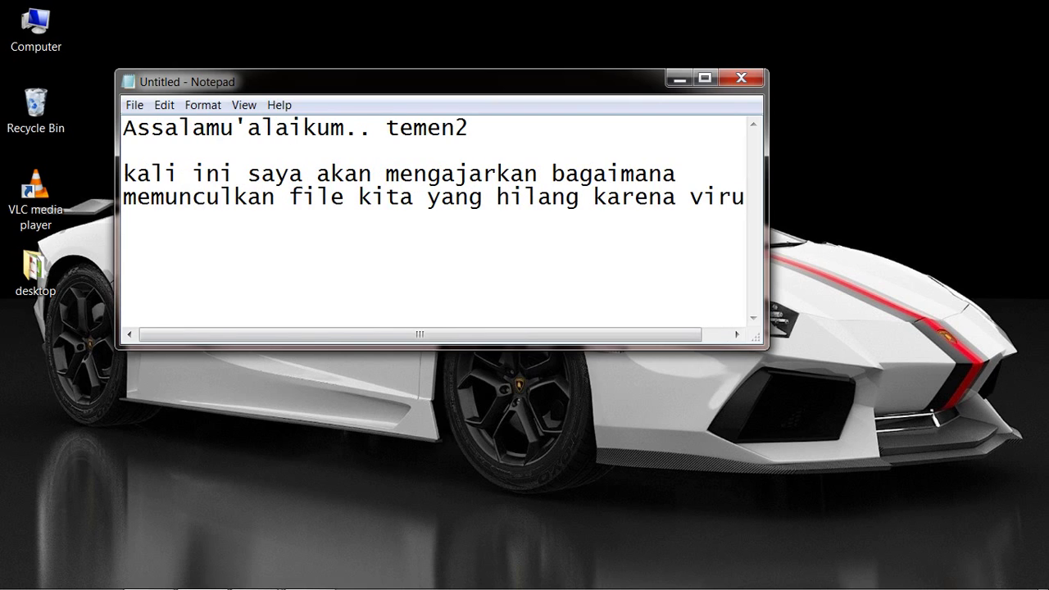
Add the closing line "oke langsung saja kita lakukan" to the note
{"action": "type", "text": "oke langsung"}
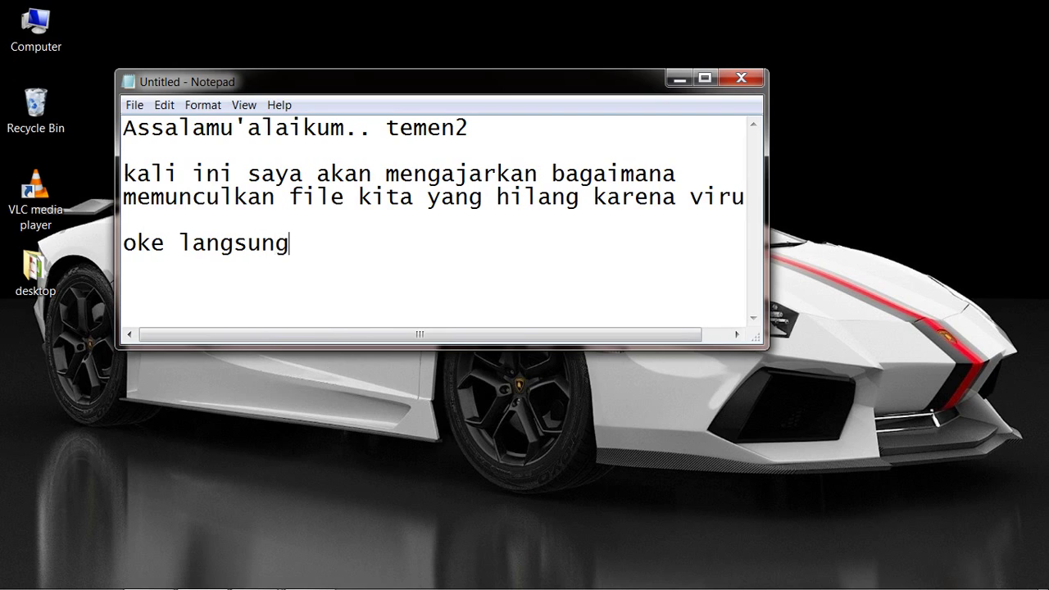
{"action": "type", "text": " saja kita "}
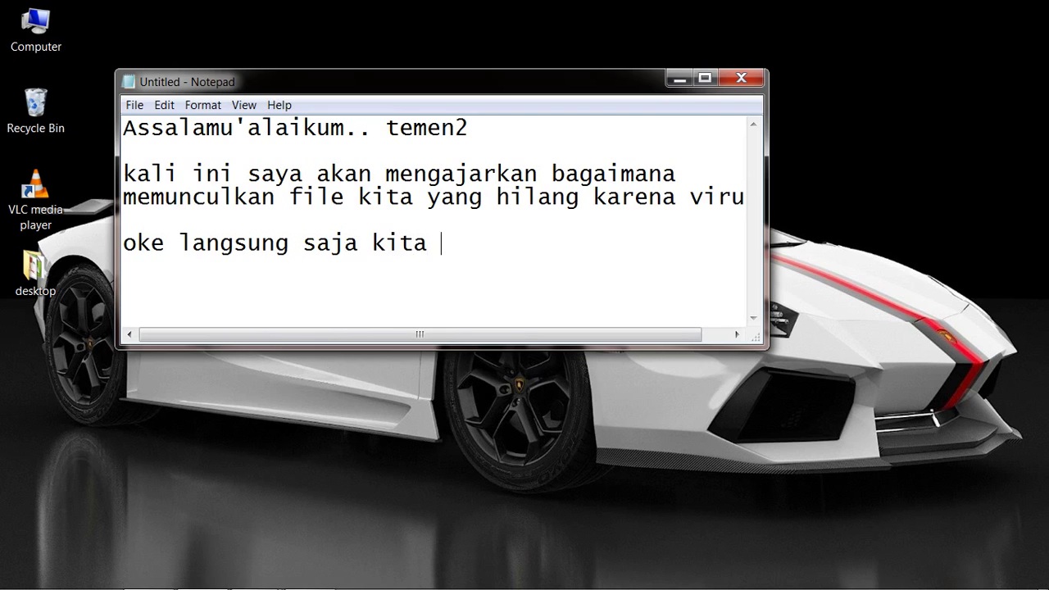
{"action": "type", "text": "l"}
{"action": "key", "text": "BackSpace"}
{"action": "type", "text": "lakukan"}
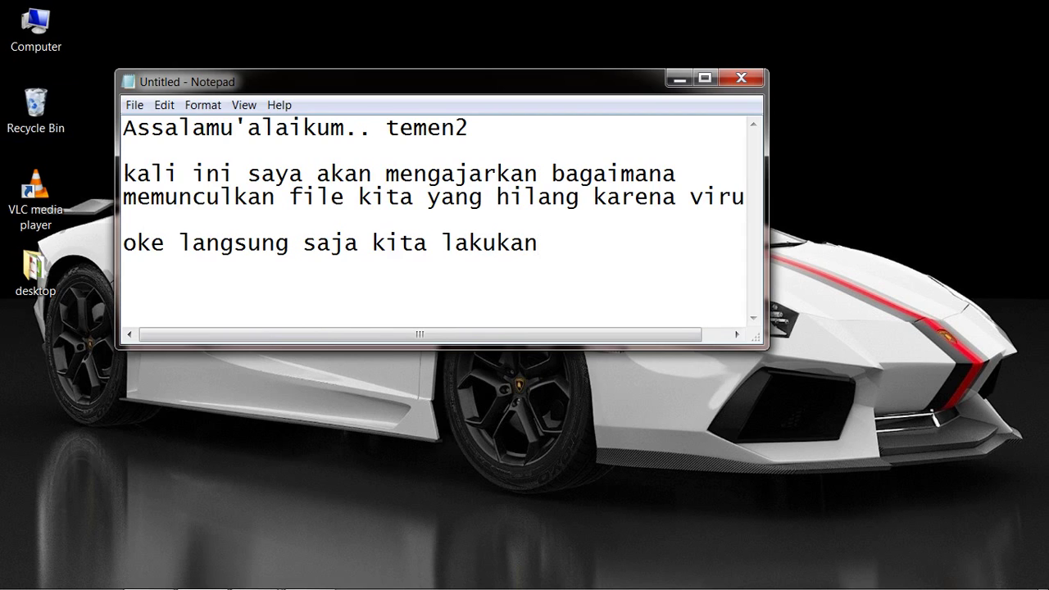
Replace the whole introduction with the line "pertama kita harus punya antivirus smadav"
{"action": "left_click_drag", "start_coordinate": [123, 174], "coordinate": [400, 196]}
{"action": "left_click_drag", "start_coordinate": [123, 129], "coordinate": [540, 242]}
{"action": "key", "text": "BackSpace"}
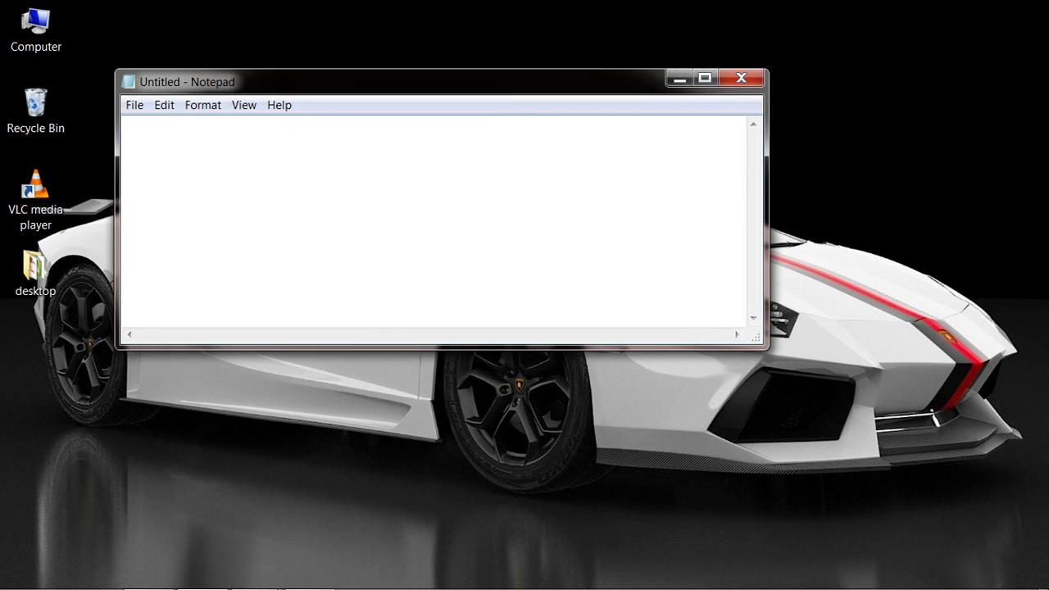
{"action": "type", "text": "pertama kita "}
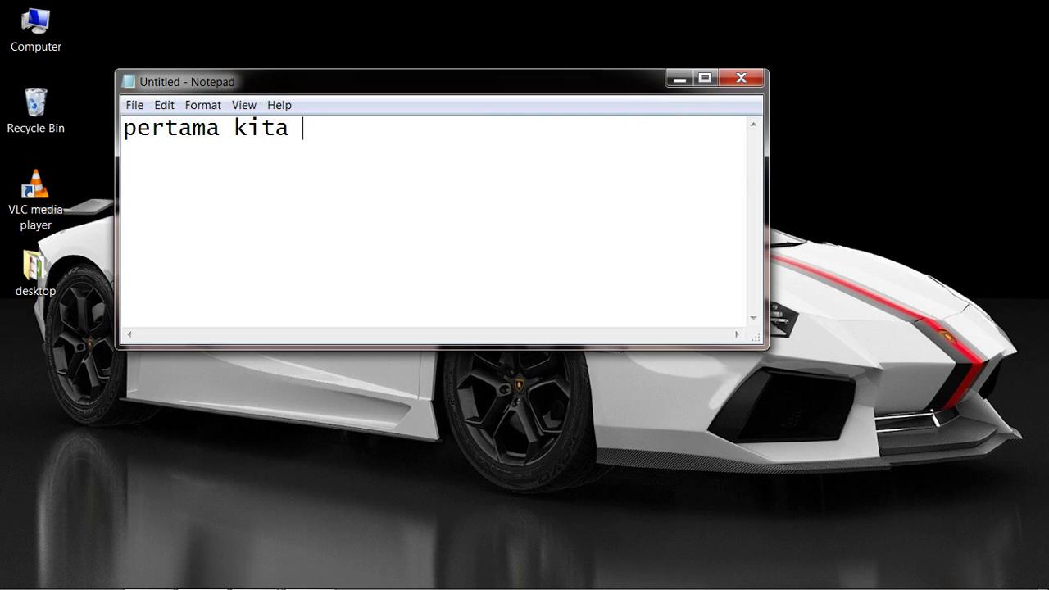
{"action": "type", "text": "harus pun"}
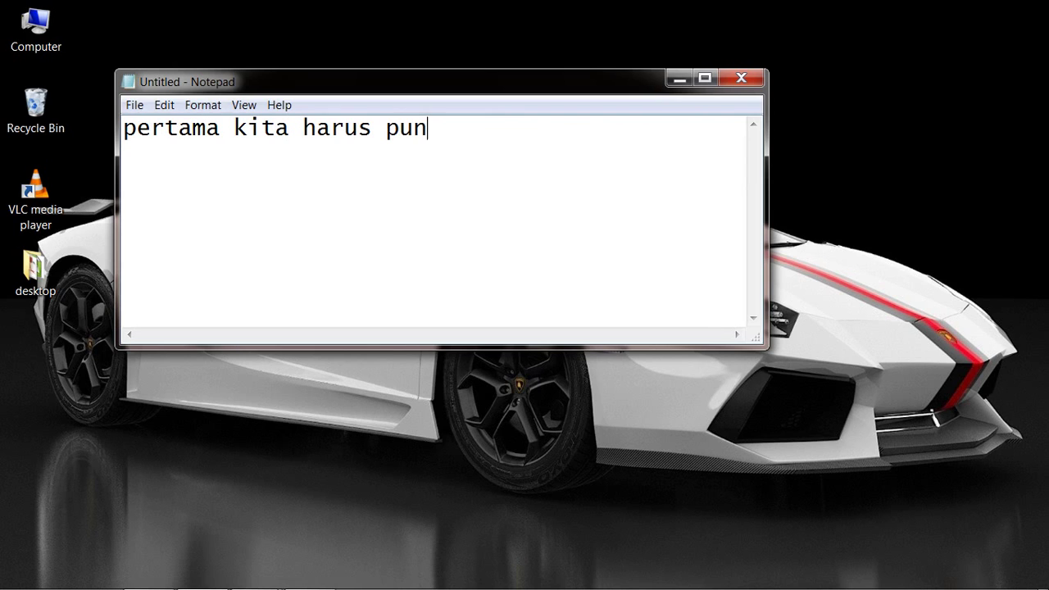
{"action": "type", "text": "ya antivirus "}
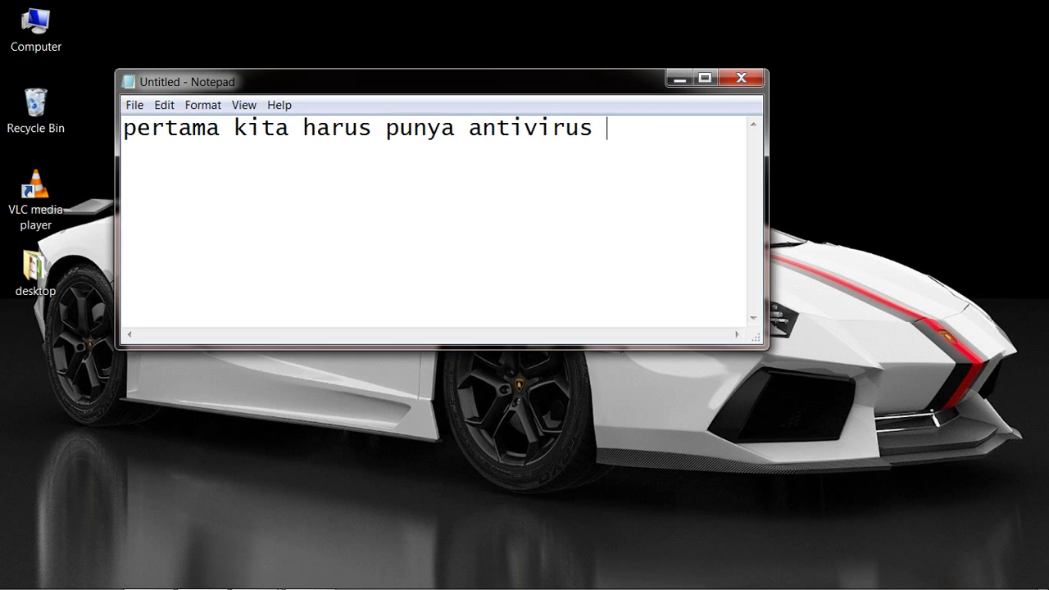
{"action": "type", "text": "smadav"}
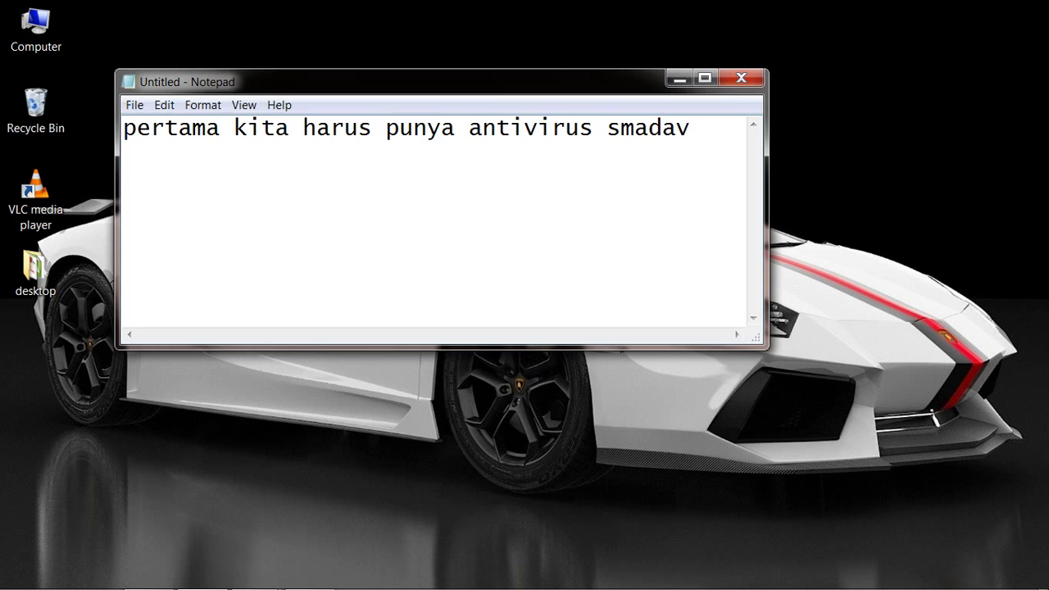
Replace the note's text with "kemudian kita pilih file kita dan klik kanan antivirus smadave"
{"action": "key", "text": "ctrl+a"}
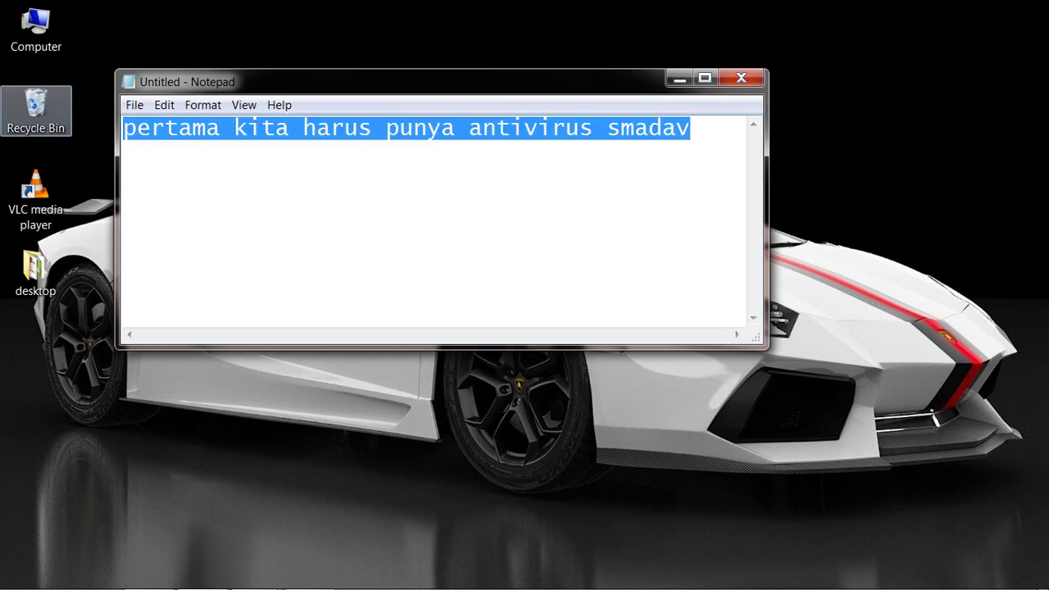
{"action": "key", "text": "Delete"}
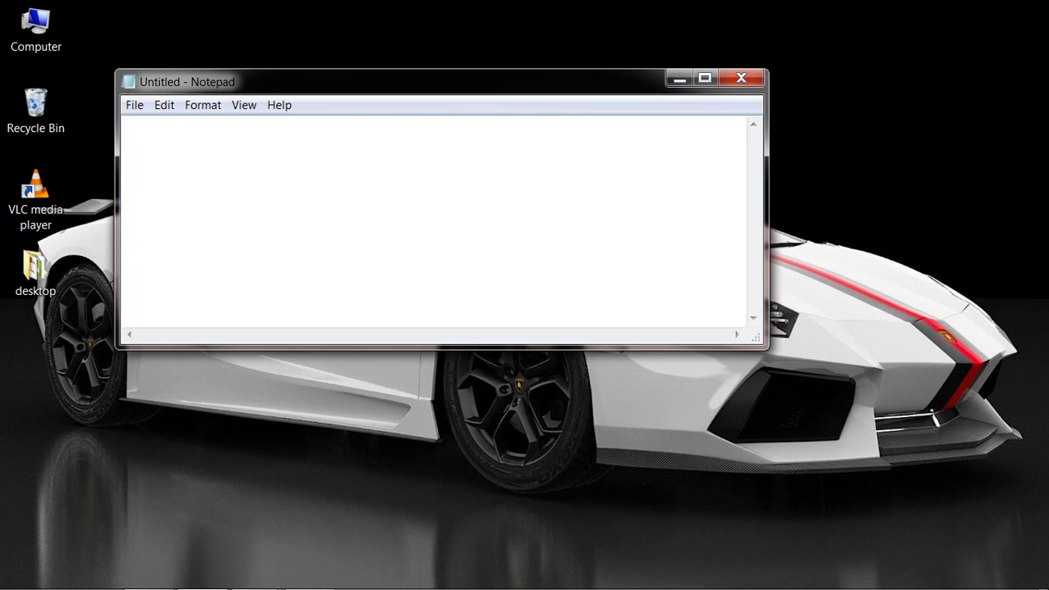
{"action": "type", "text": "kemudian "}
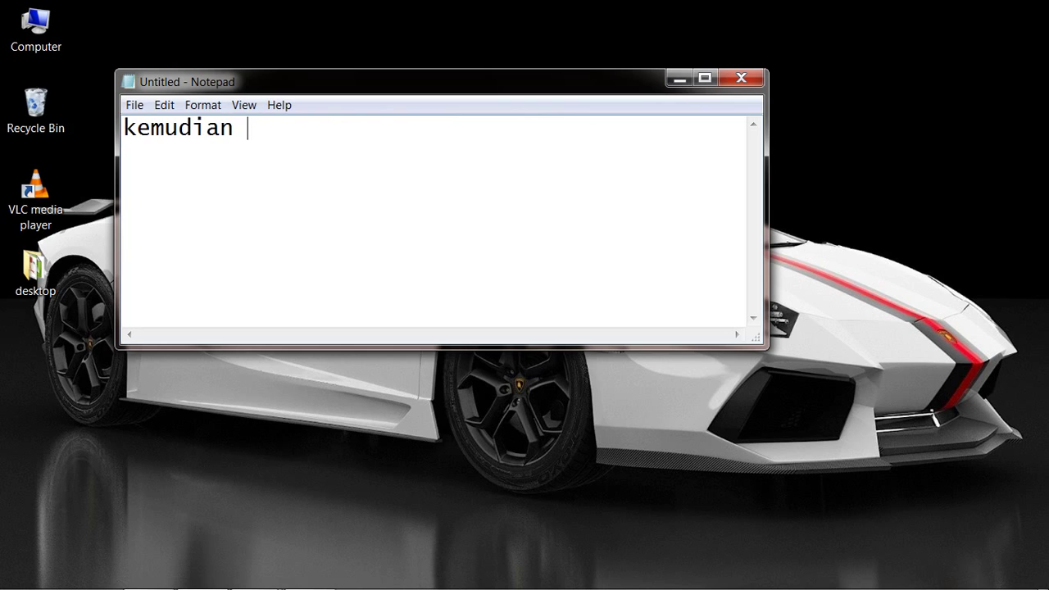
{"action": "type", "text": "kita pilh"}
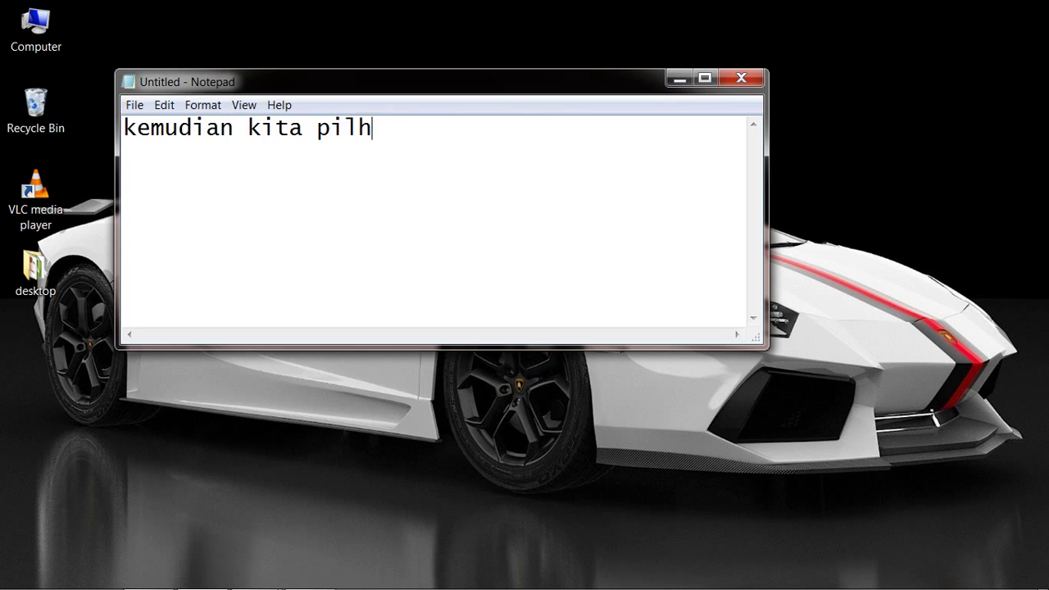
{"action": "key", "text": "BackSpace"}
{"action": "type", "text": "ih file k"}
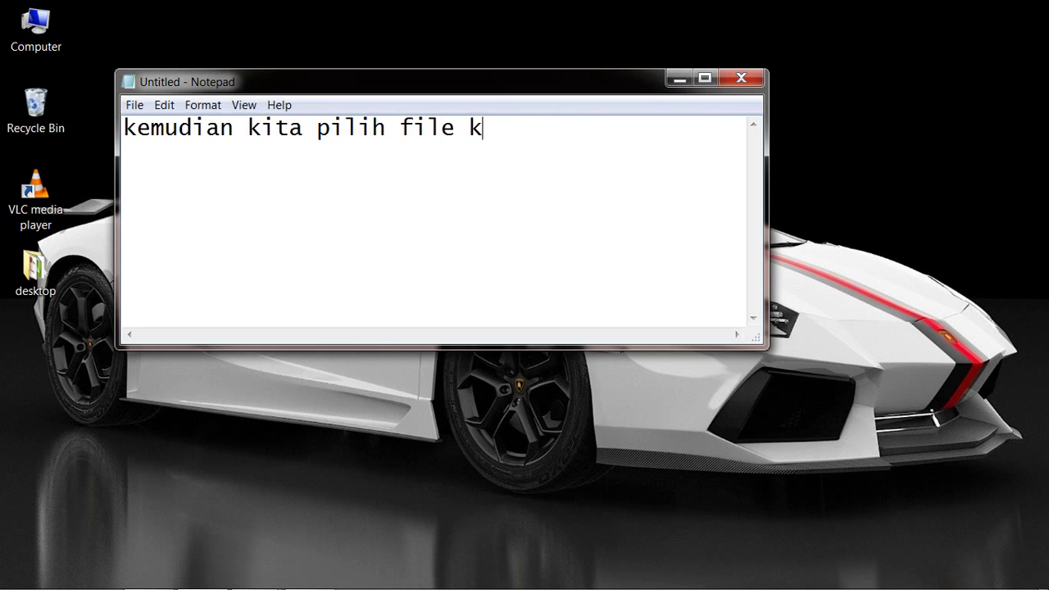
{"action": "type", "text": "ita dan"}
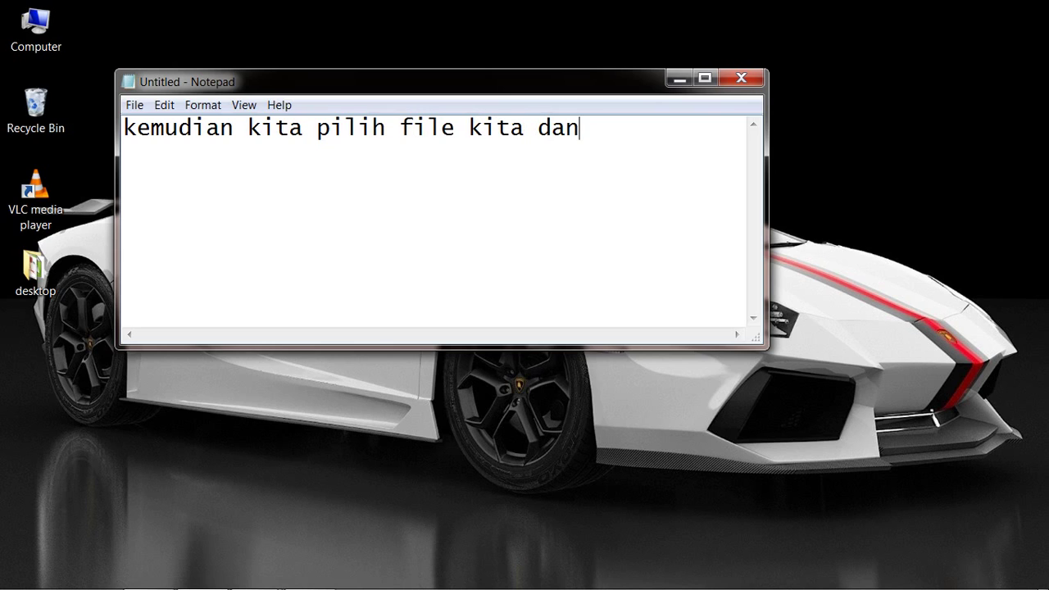
{"action": "type", "text": " klik kanan"}
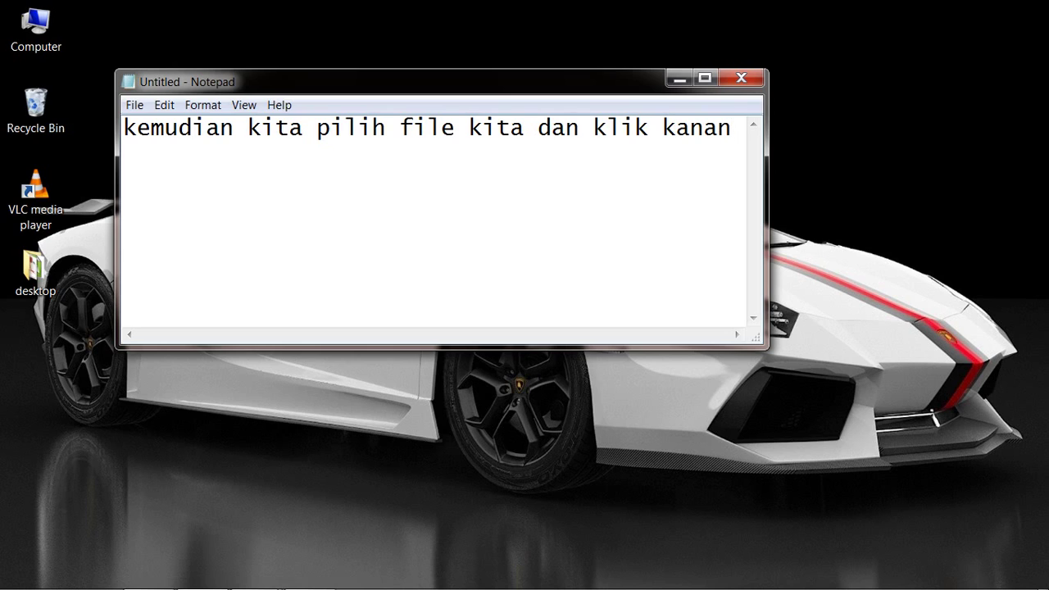
{"action": "type", "text": " an"}
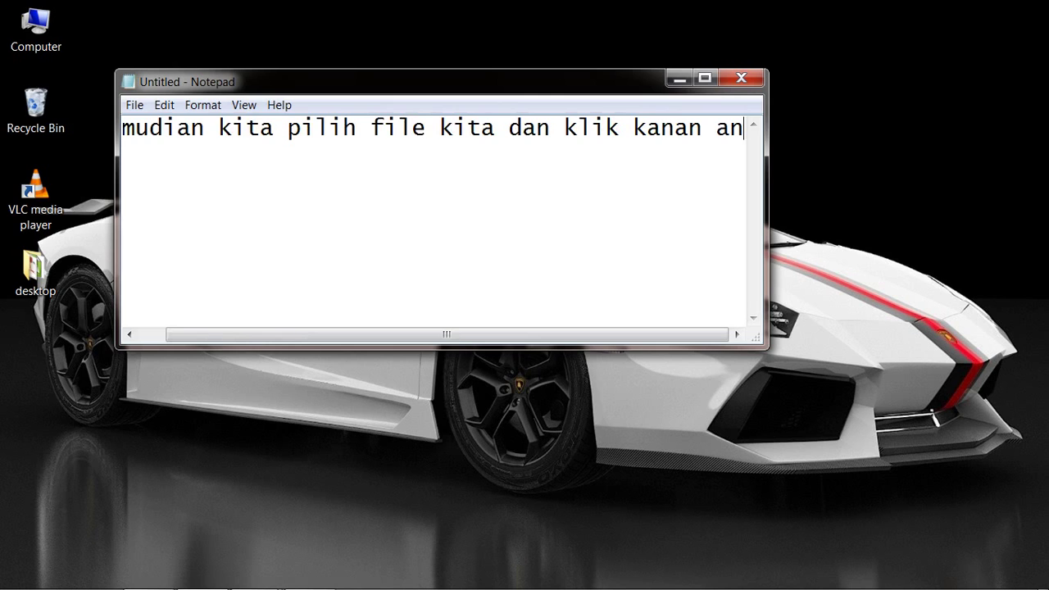
{"action": "type", "text": "tiviru"}
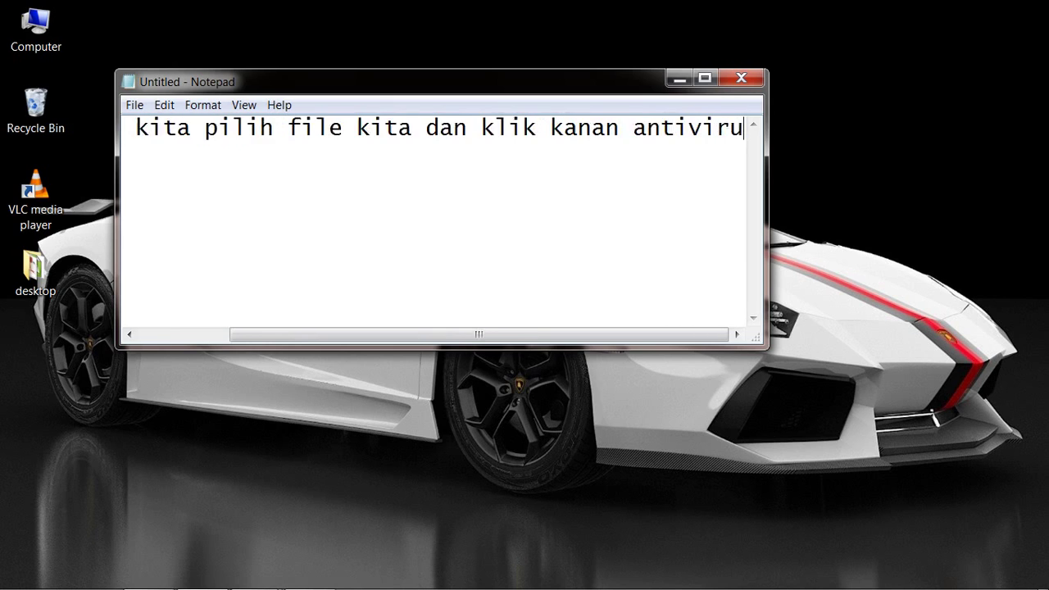
{"action": "type", "text": "s smadave"}
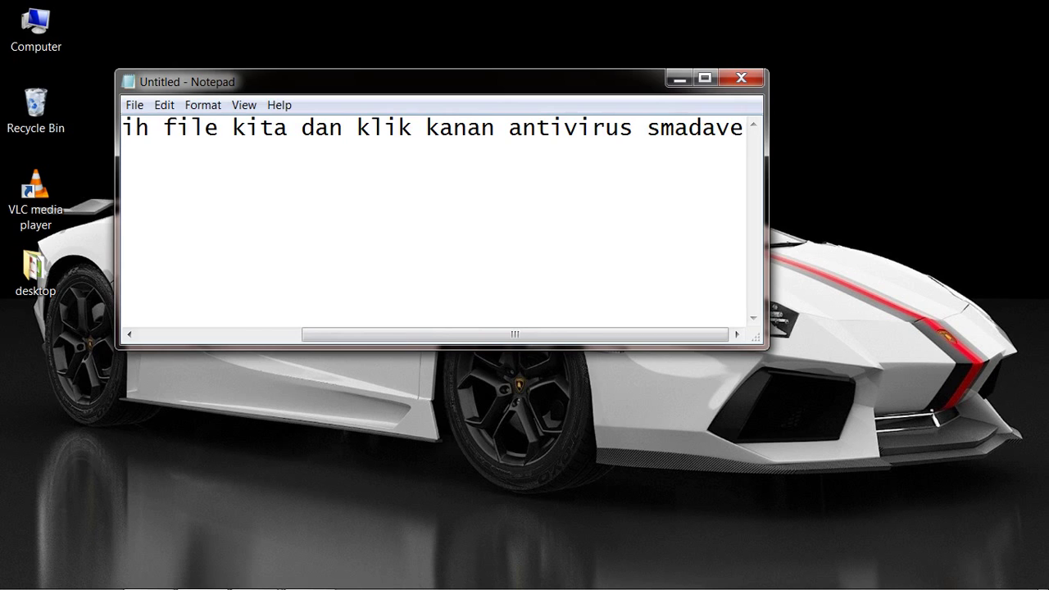
Delete all the text in the note, leaving it empty
{"action": "key", "text": "shift+Left"}
{"action": "key", "text": "shift+Home"}
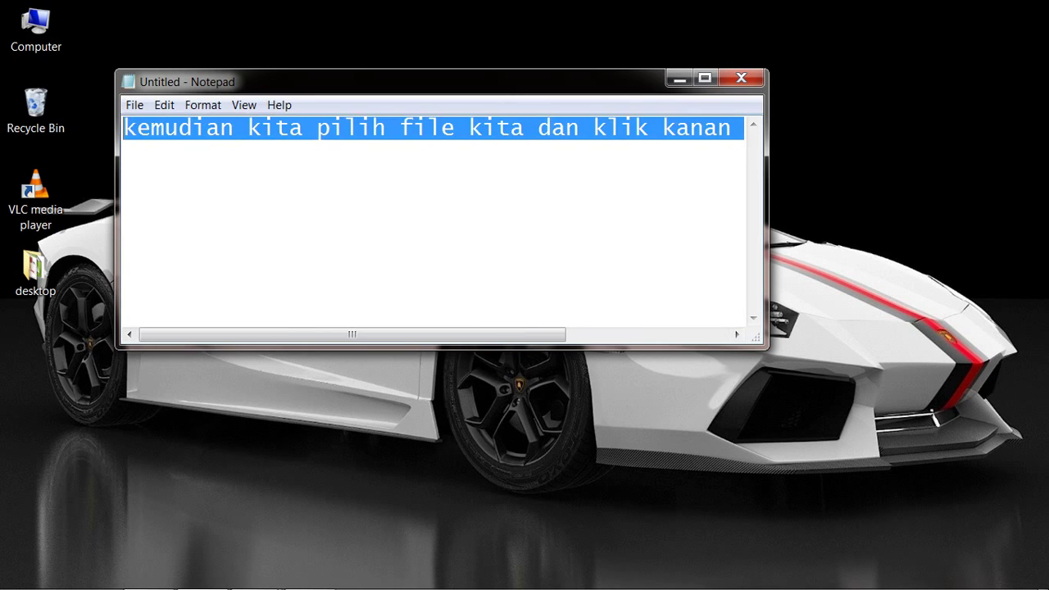
{"action": "key", "text": "BackSpace"}
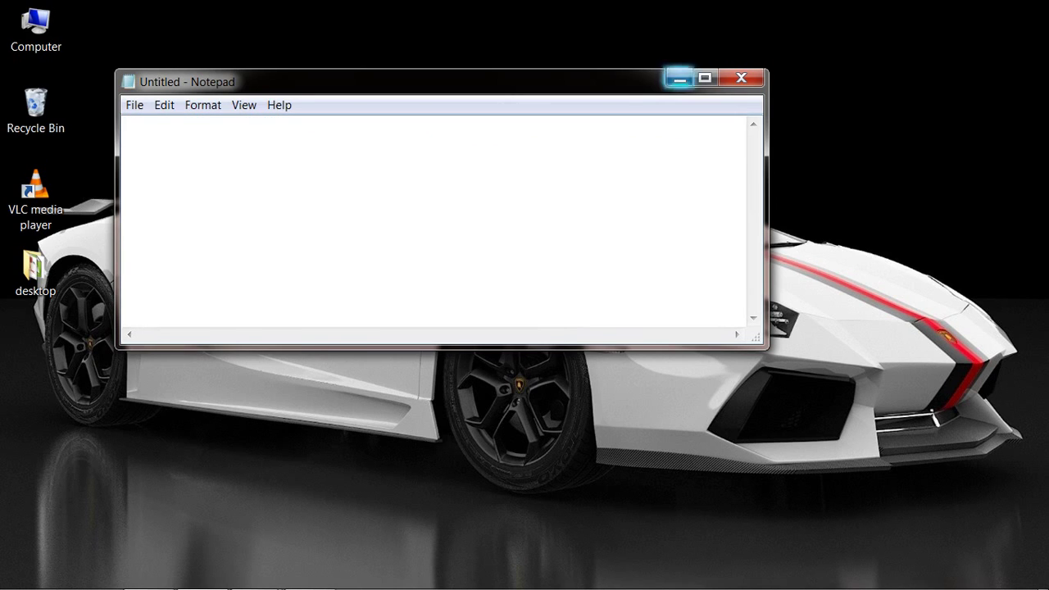
Minimize the note, switch to the Removable Disk (F:) window in Windows Explorer and scan that drive with Smadav
{"action": "left_click", "coordinate": [679, 78]}
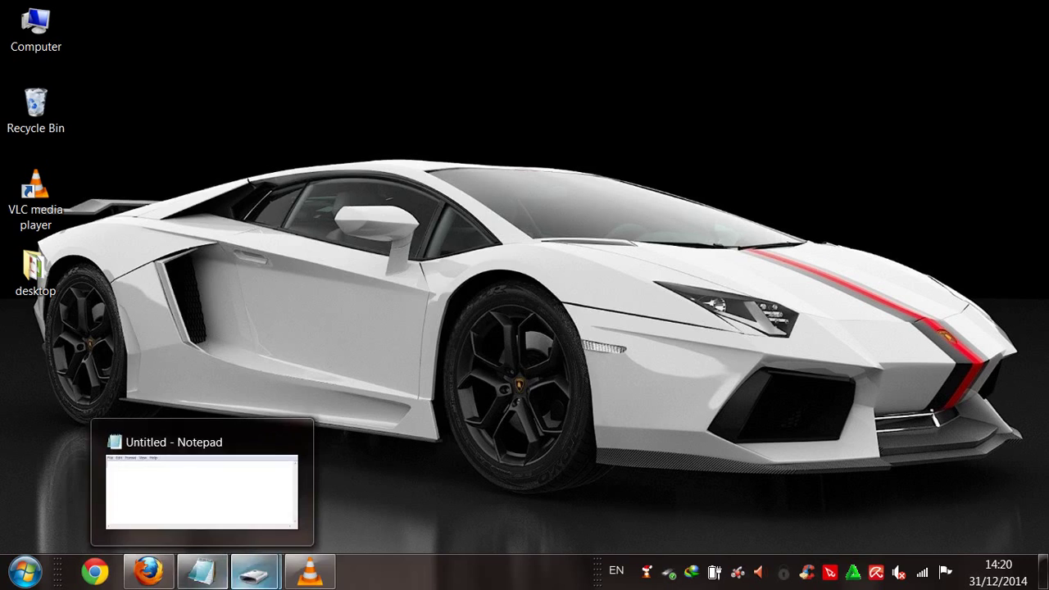
{"action": "mouse_move", "coordinate": [255, 571]}
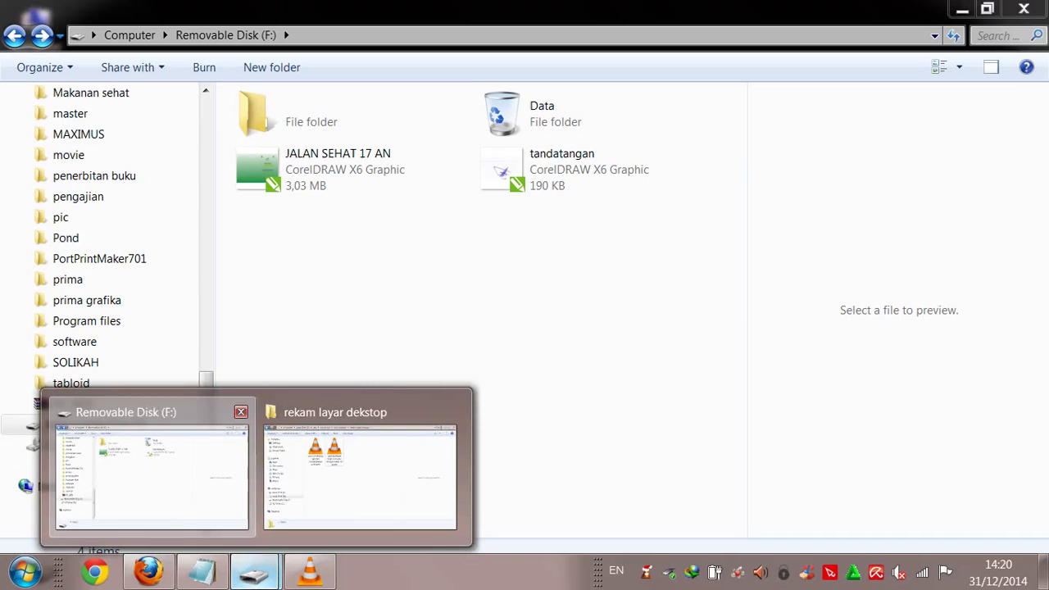
{"action": "left_click", "coordinate": [152, 475]}
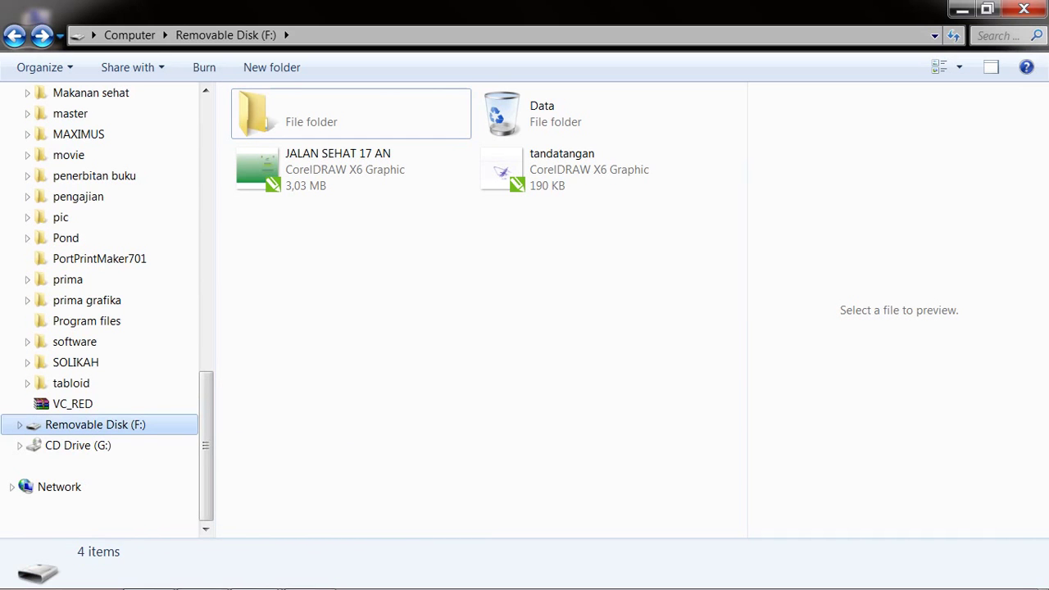
{"action": "right_click", "coordinate": [106, 424]}
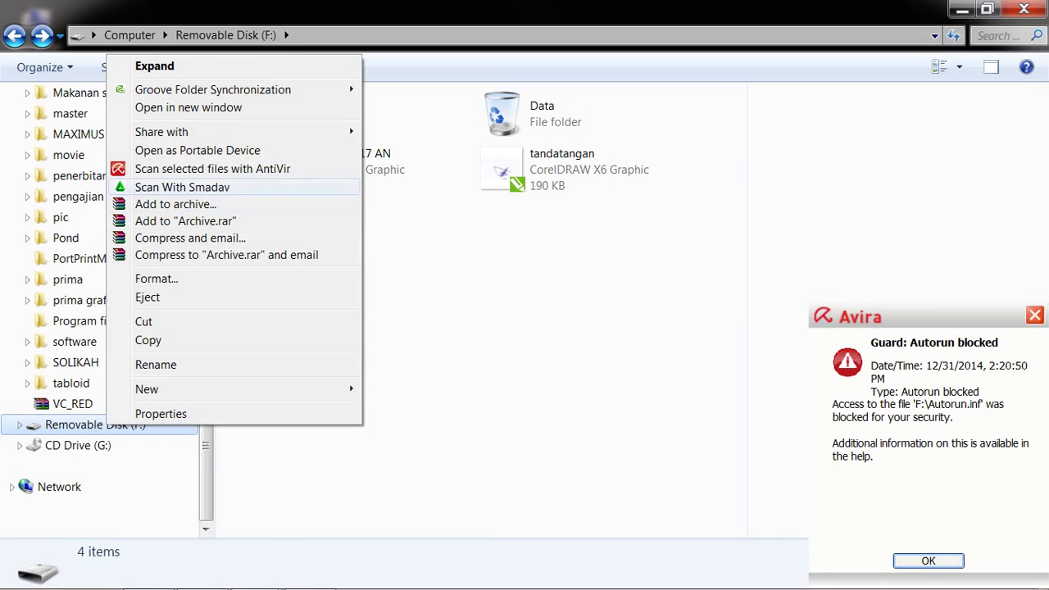
{"action": "key", "text": "Escape"}
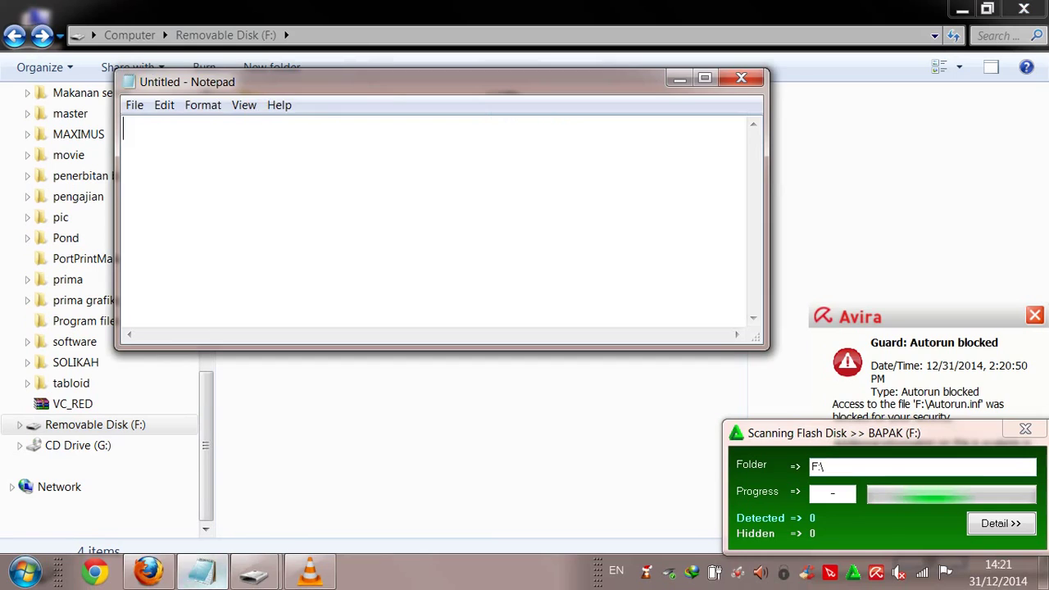
Write "setelah muncul form di kanan bawah, lalu kita klik detail" in the empty note, starting a second line after "kita"
{"action": "type", "text": "a"}
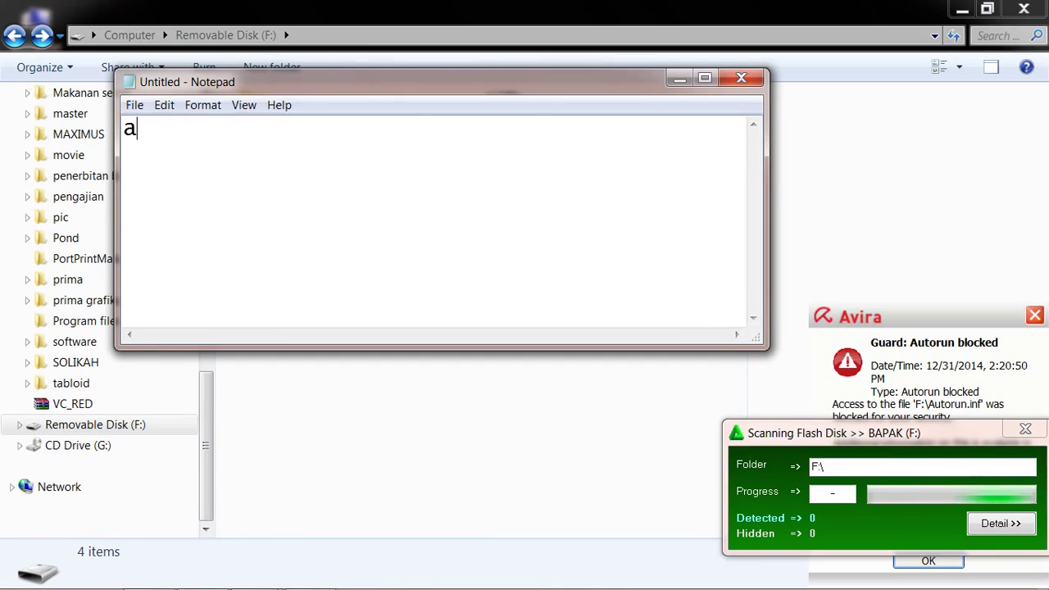
{"action": "key", "text": "BackSpace"}
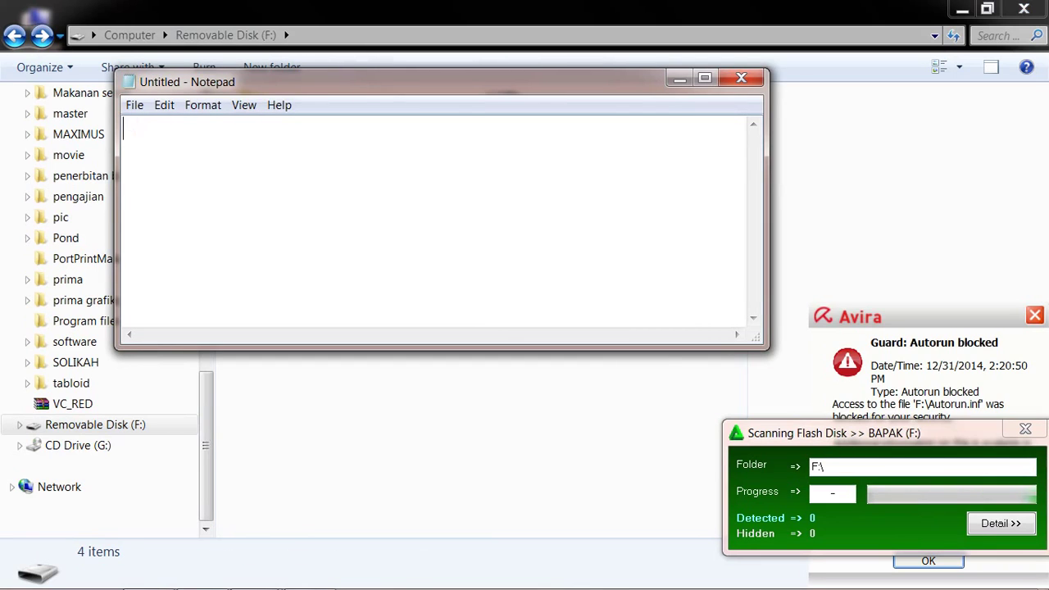
{"action": "type", "text": "setela"}
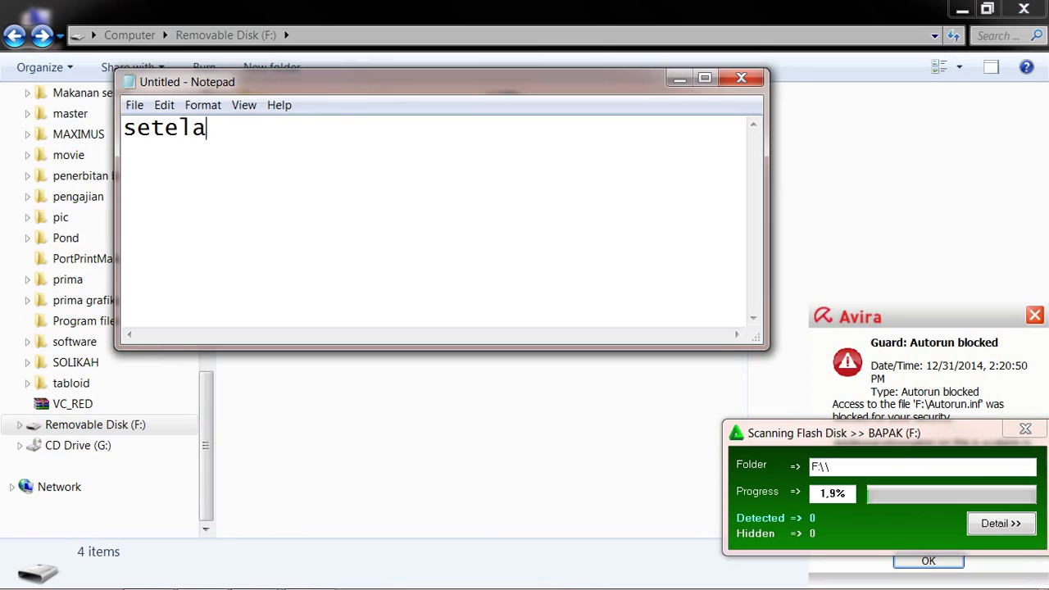
{"action": "type", "text": "h muncu"}
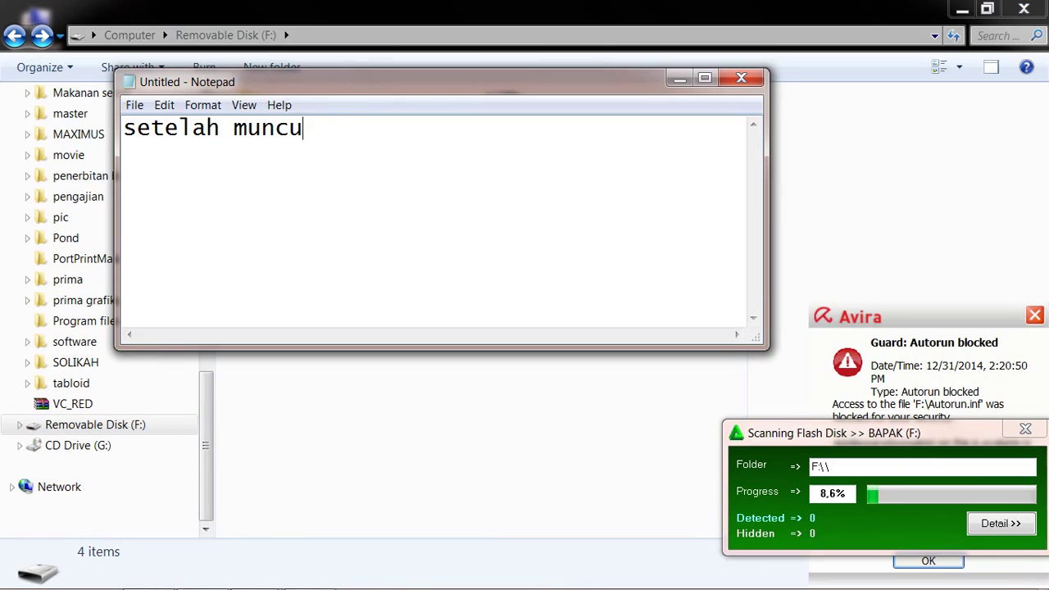
{"action": "type", "text": "l for"}
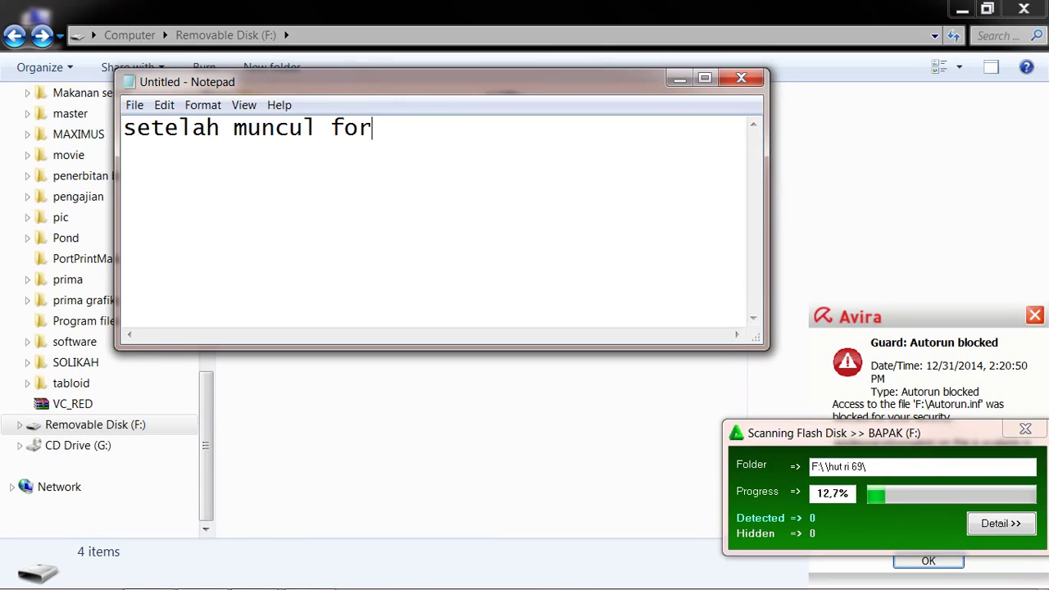
{"action": "type", "text": "m di kanan ba"}
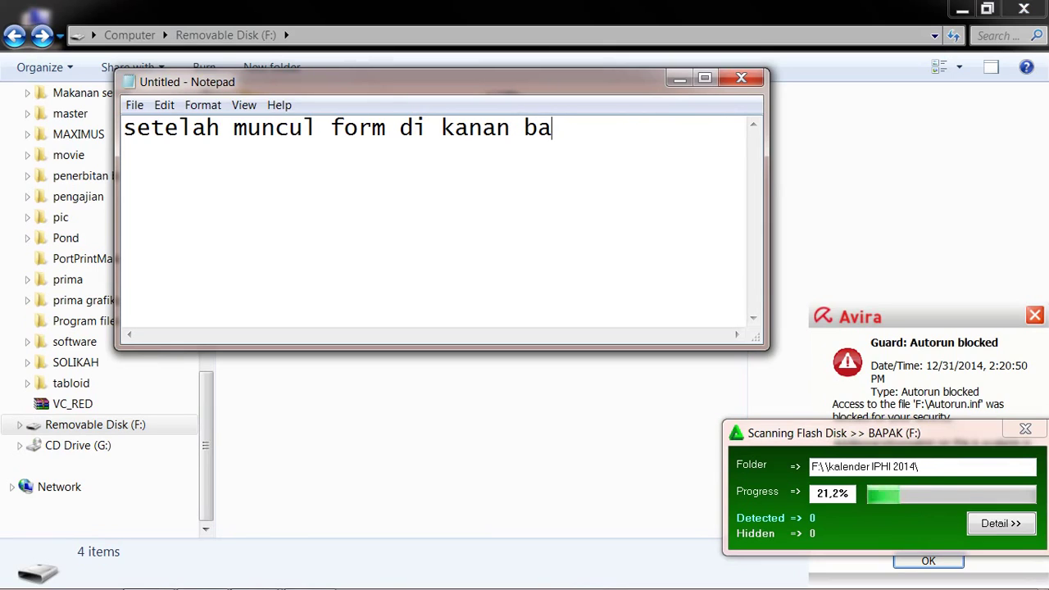
{"action": "type", "text": "wah, lalu kita"}
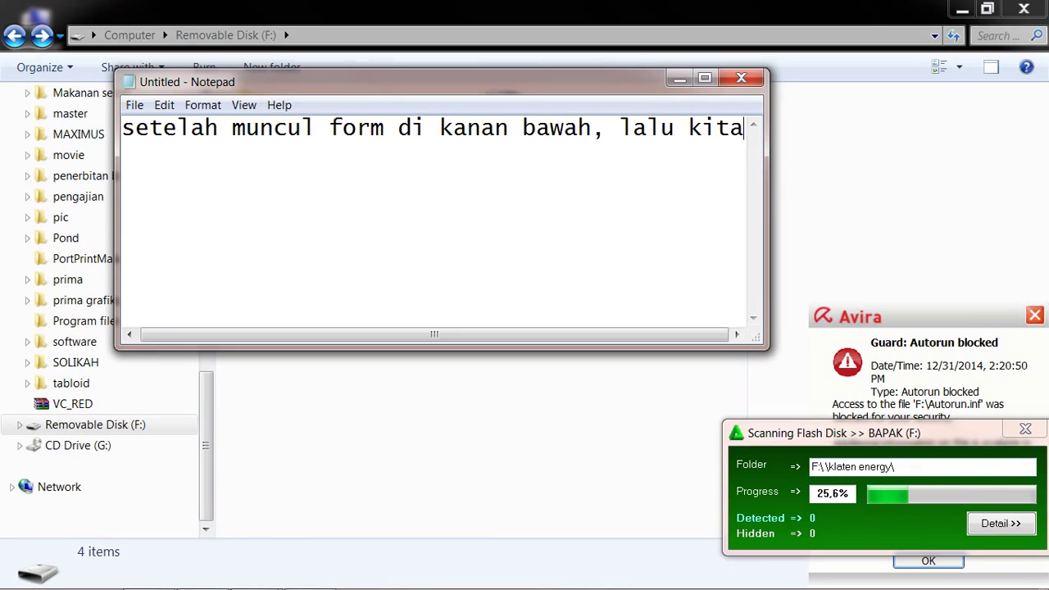
{"action": "key", "text": "Return"}
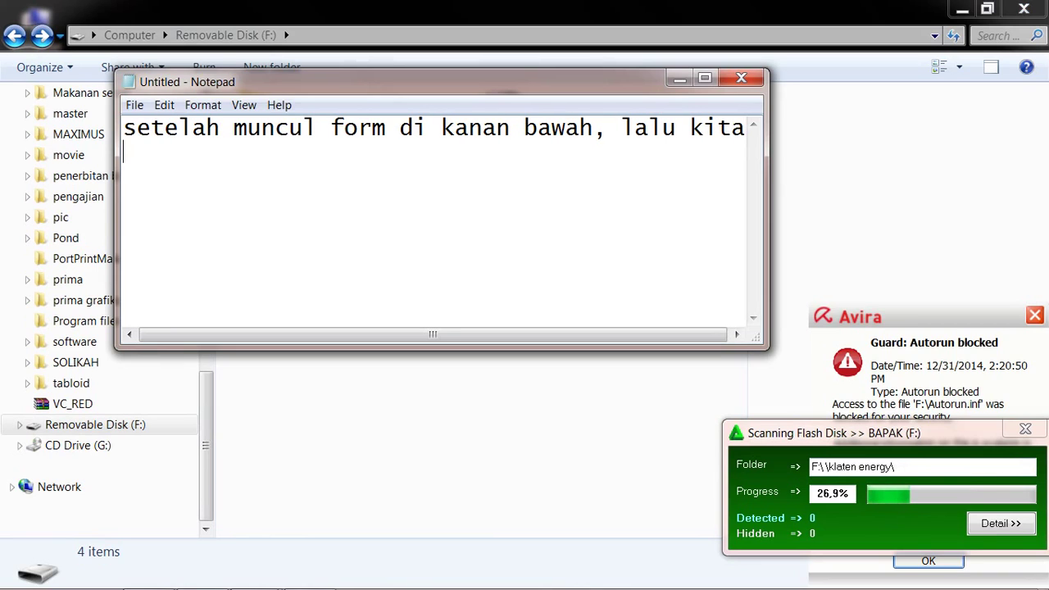
{"action": "type", "text": "klik detasi"}
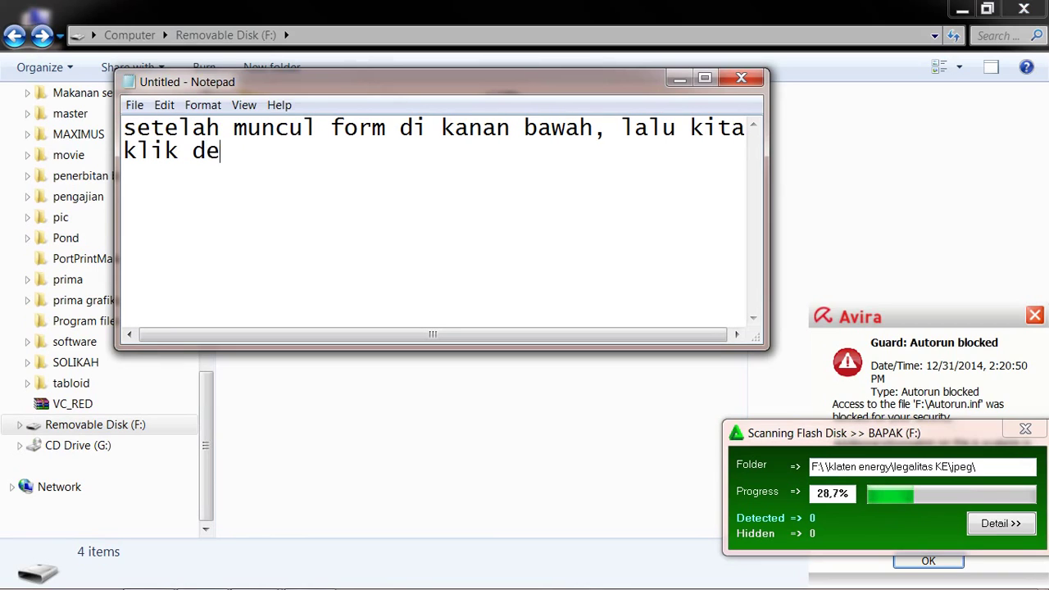
{"action": "key", "text": "BackSpace"}
{"action": "key", "text": "BackSpace"}
{"action": "type", "text": "il"}
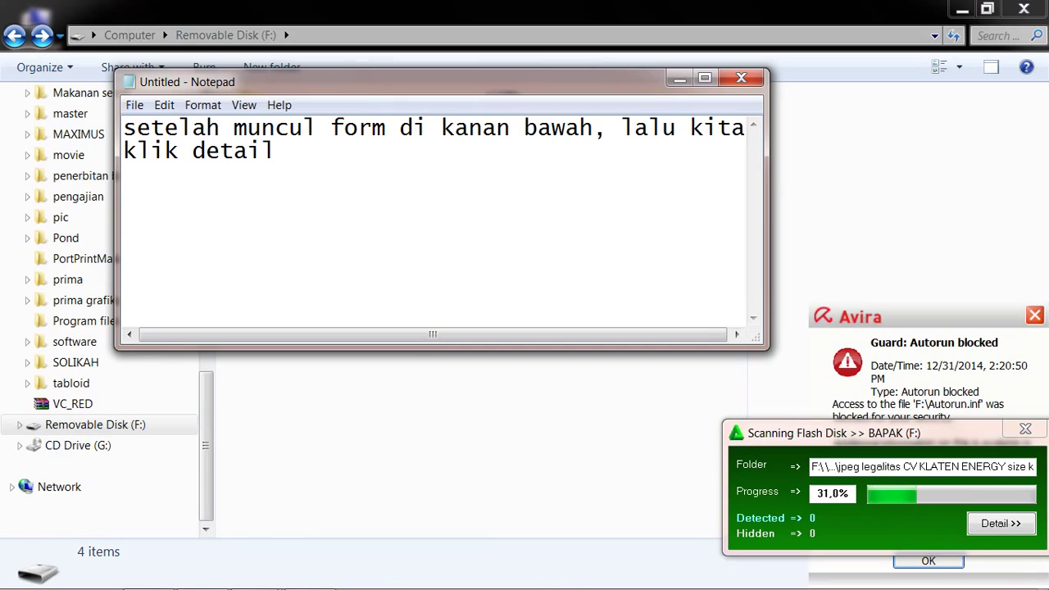
Enclose the word "detail" at the end of the note in double quotation marks
{"action": "type", "text": "\""}
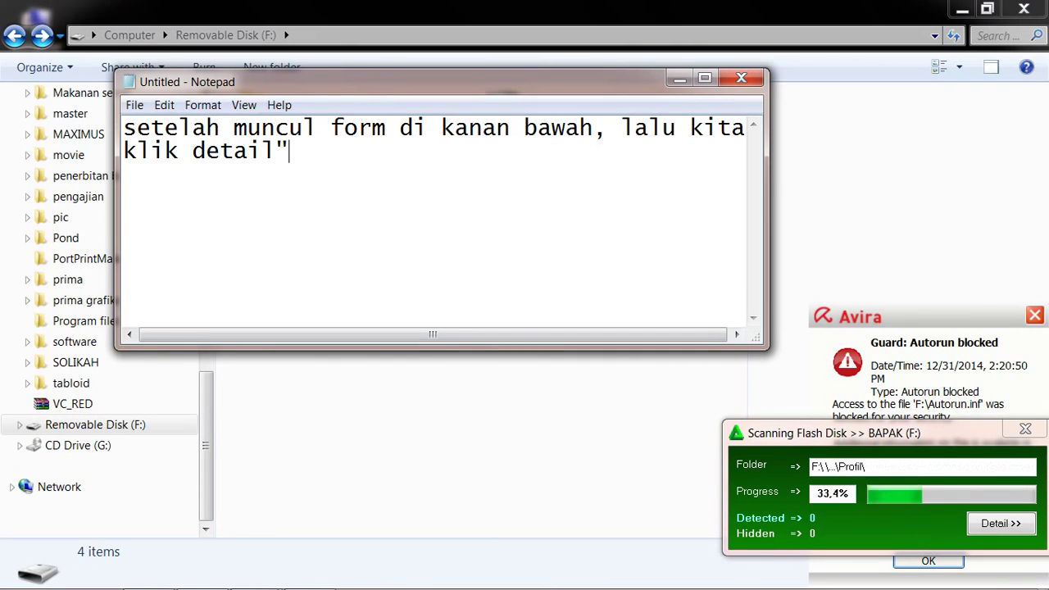
{"action": "key", "text": "Left"}
{"action": "key", "text": "Left"}
{"action": "key", "text": "Left"}
{"action": "key", "text": "Left"}
{"action": "key", "text": "Right"}
{"action": "type", "text": "\""}
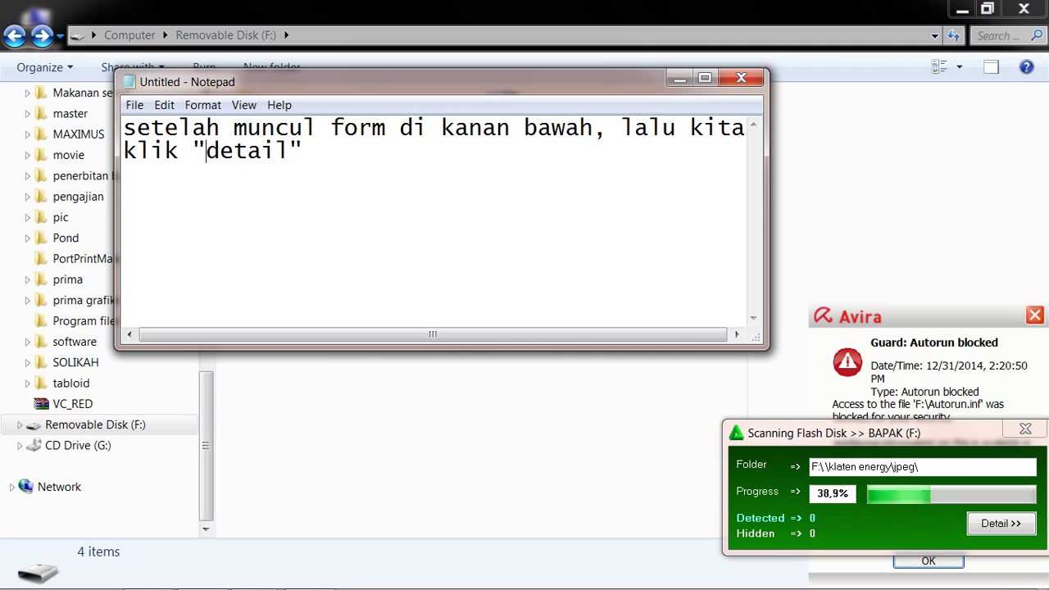
Clear and minimize the note, and switch to the detailed Smadav scan report for the flash disk
{"action": "key", "text": "ctrl+a"}
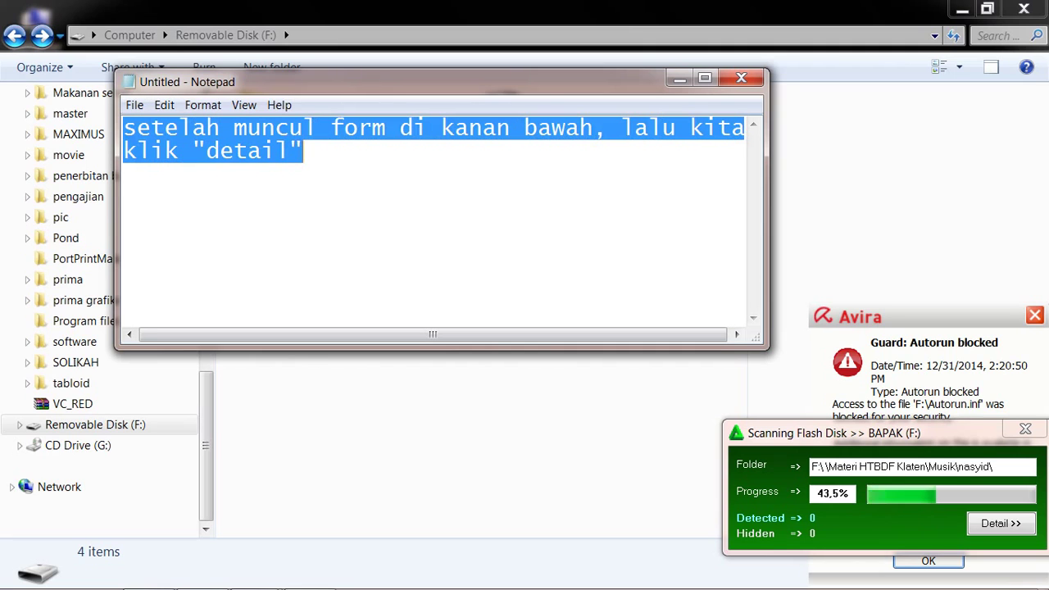
{"action": "key", "text": "Delete"}
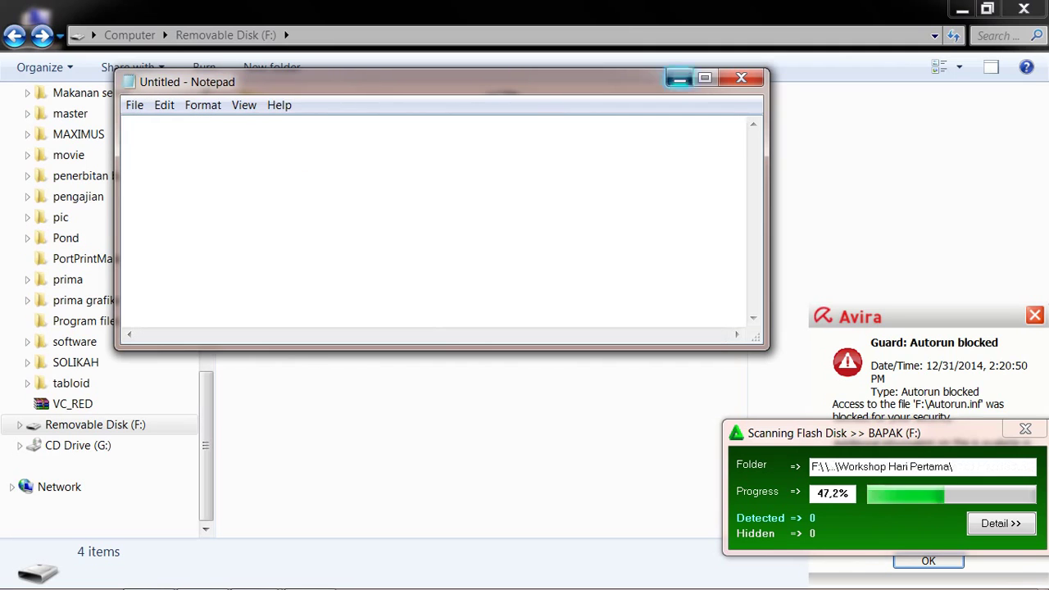
{"action": "left_click", "coordinate": [679, 78]}
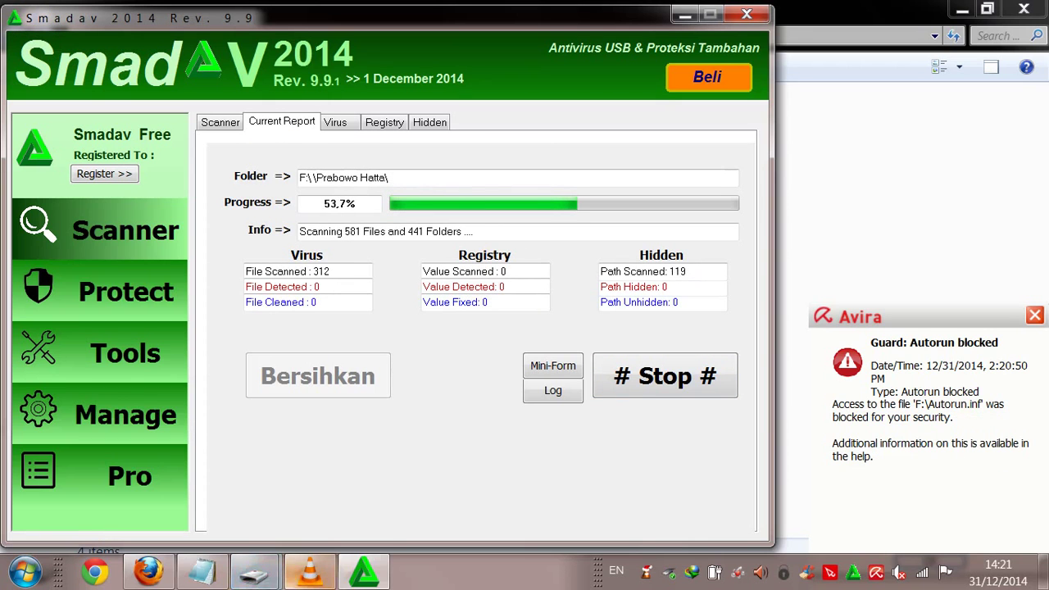
Restore the empty note, move it clear of Smadav's header and write "kemudian klik tombol hidden di kanan atas"
{"action": "mouse_move", "coordinate": [254, 572]}
{"action": "left_click", "coordinate": [201, 572]}
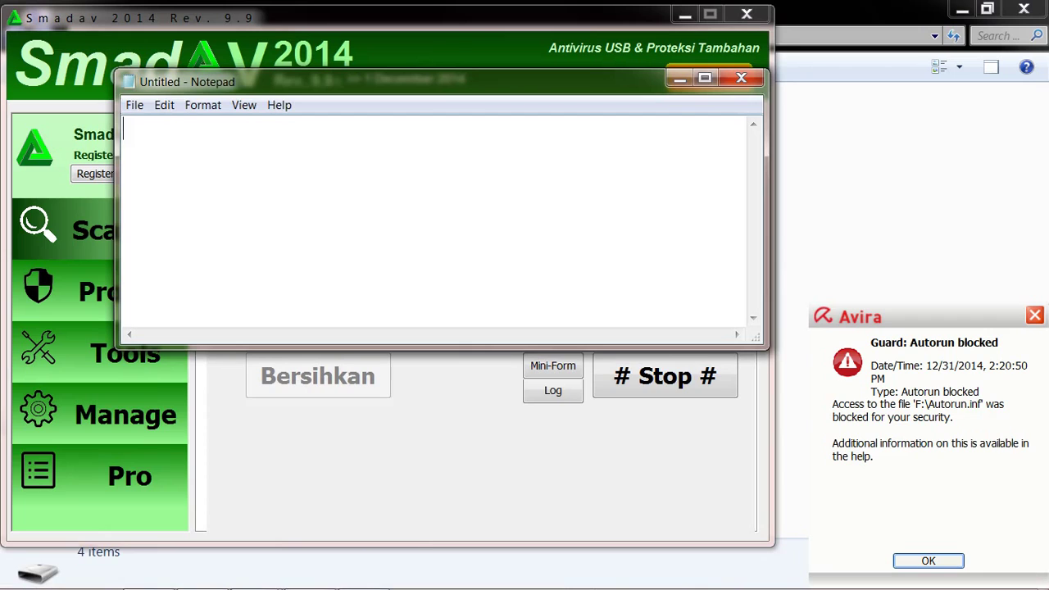
{"action": "left_click_drag", "start_coordinate": [328, 82], "coordinate": [432, 178]}
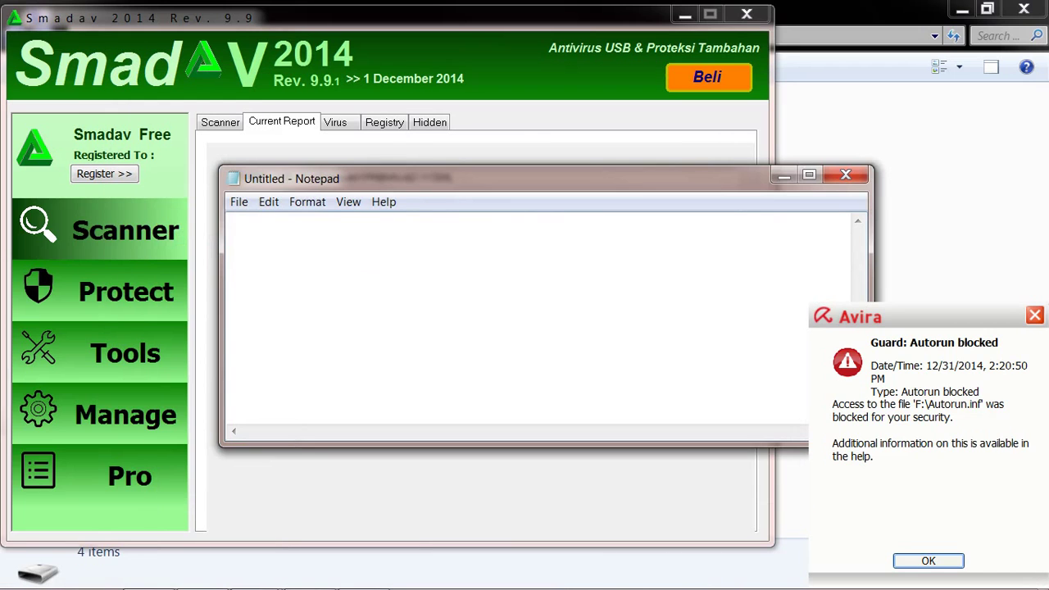
{"action": "type", "text": "kemudian"}
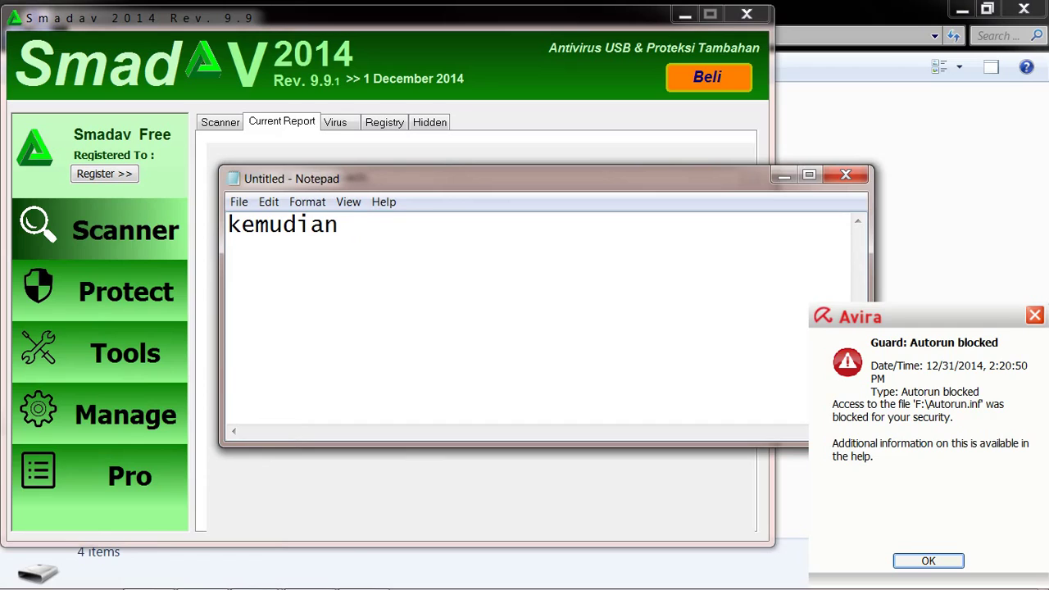
{"action": "type", "text": " kli"}
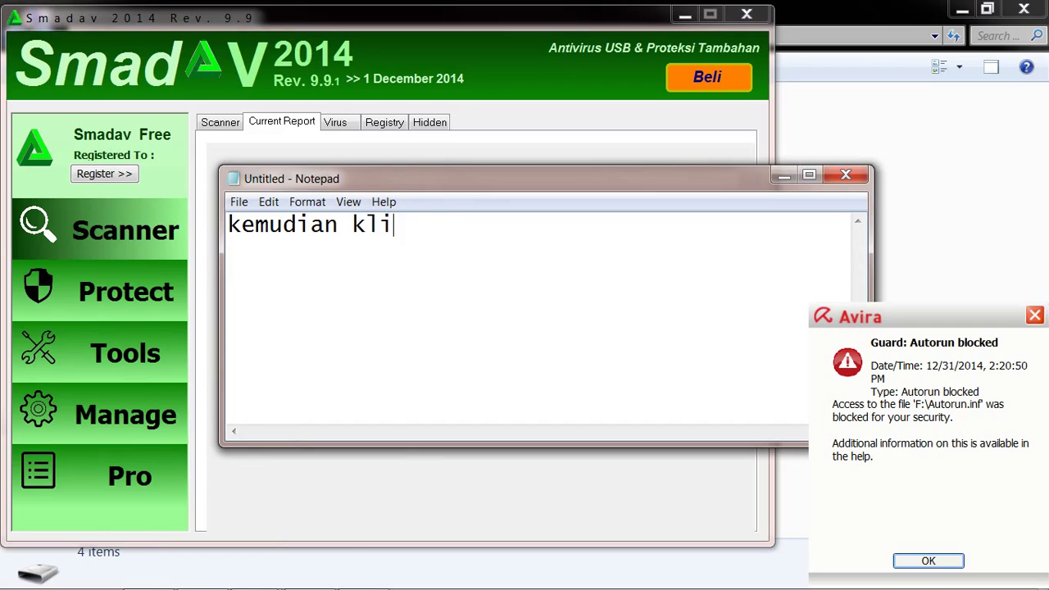
{"action": "type", "text": "k tombol hdi"}
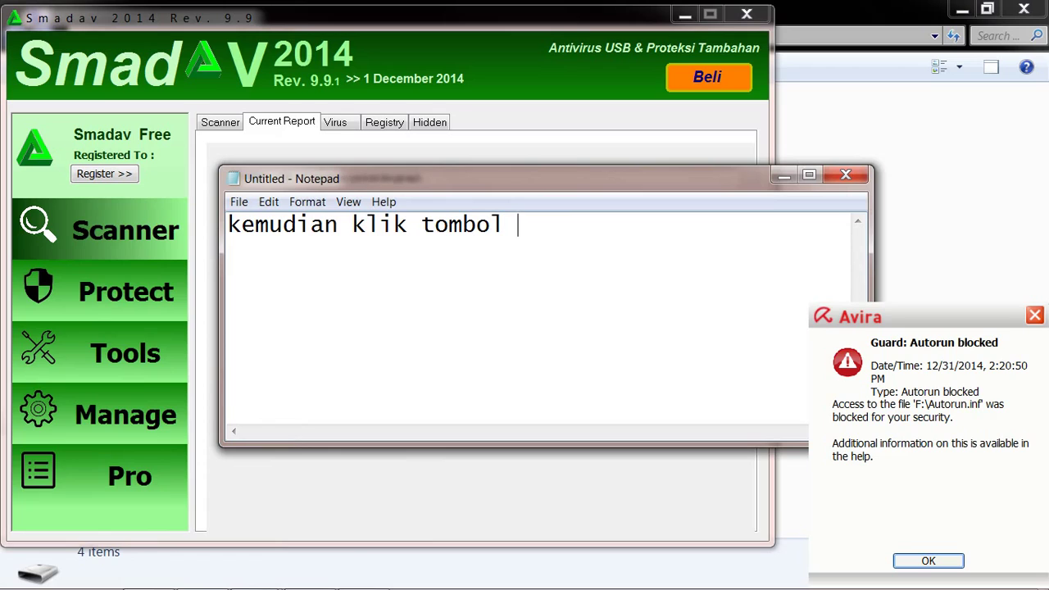
{"action": "key", "text": "BackSpace"}
{"action": "type", "text": "ide"}
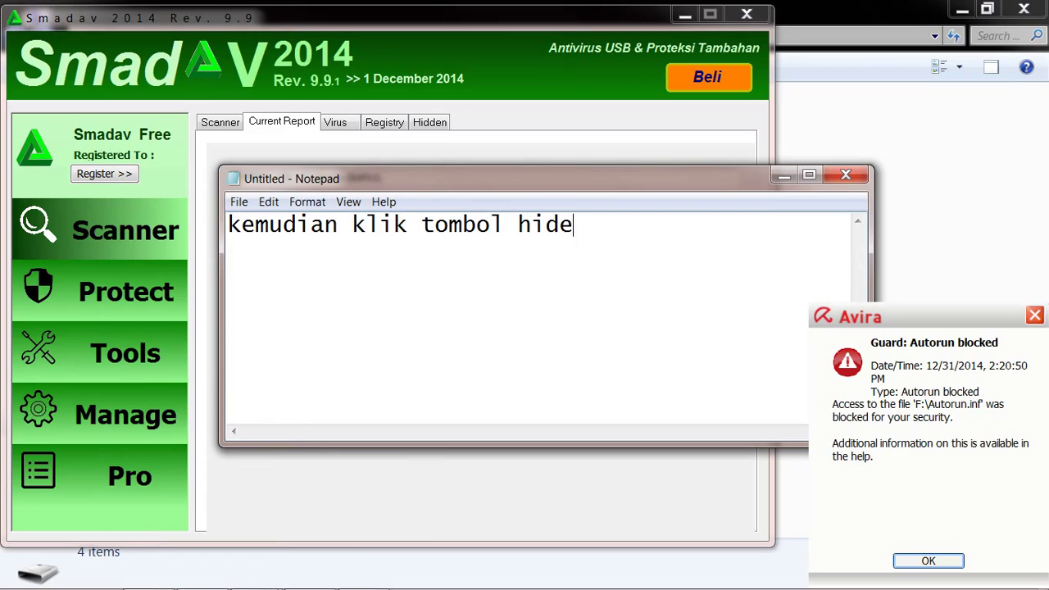
{"action": "key", "text": "BackSpace"}
{"action": "type", "text": "den "}
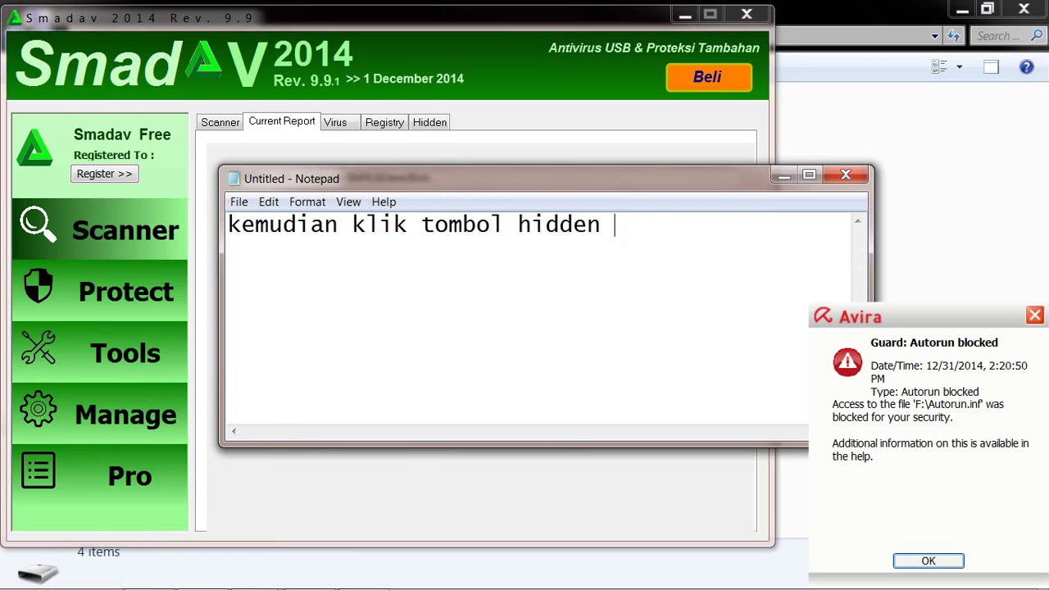
{"action": "type", "text": "di kanan atas"}
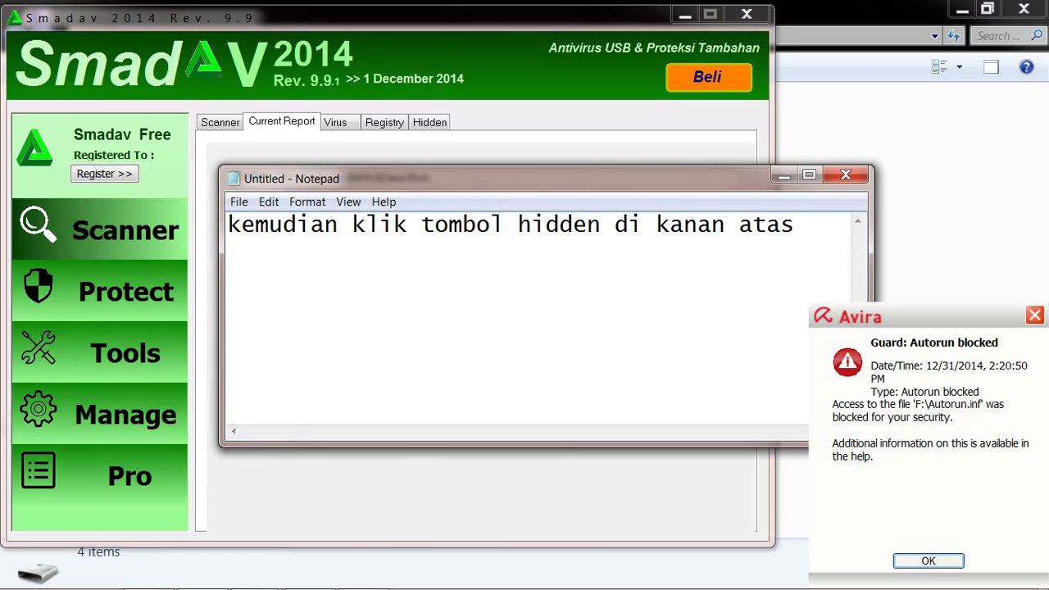
Replace the note's text with "nanti setelah 100% kemudian klik unhide all" and, on a second line, "di kiri bawah"
{"action": "left_click_drag", "start_coordinate": [794, 225], "coordinate": [227, 224]}
{"action": "key", "text": "Delete"}
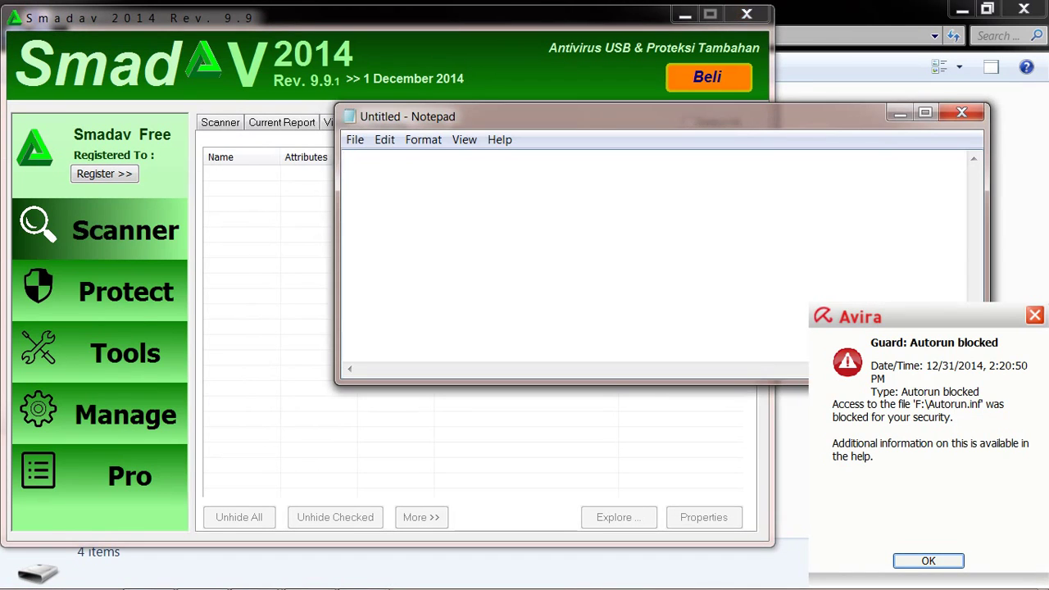
{"action": "type", "text": "nan"}
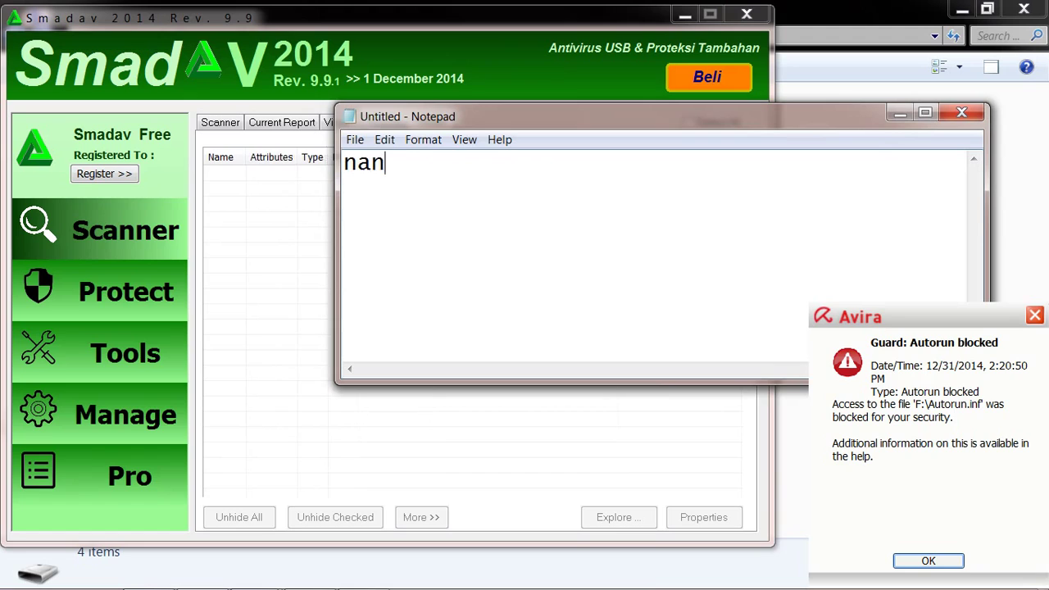
{"action": "type", "text": "ti setelalh"}
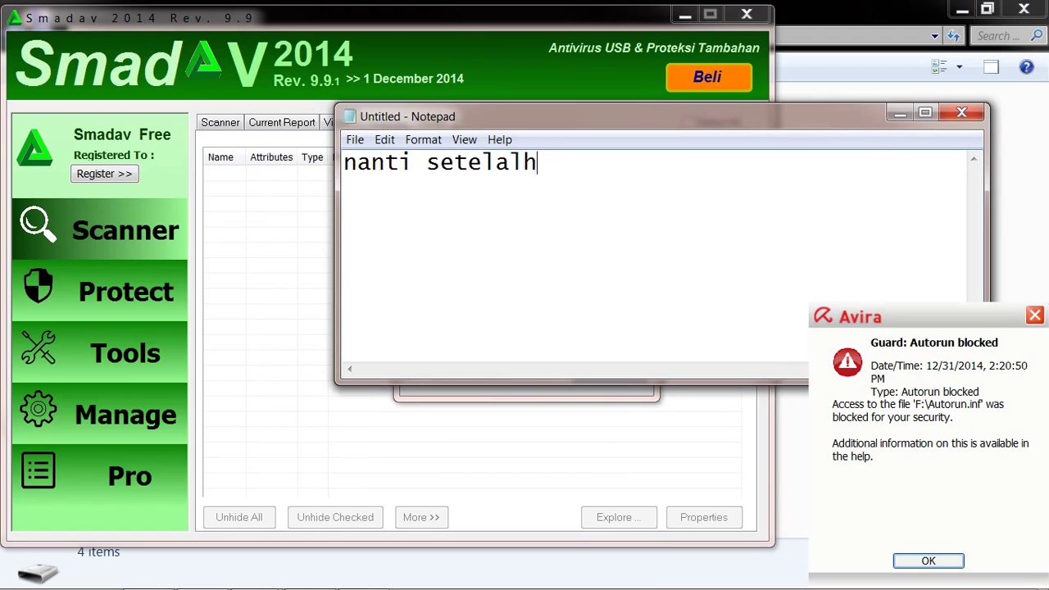
{"action": "key", "text": "BackSpace"}
{"action": "key", "text": "BackSpace"}
{"action": "type", "text": "h 100"}
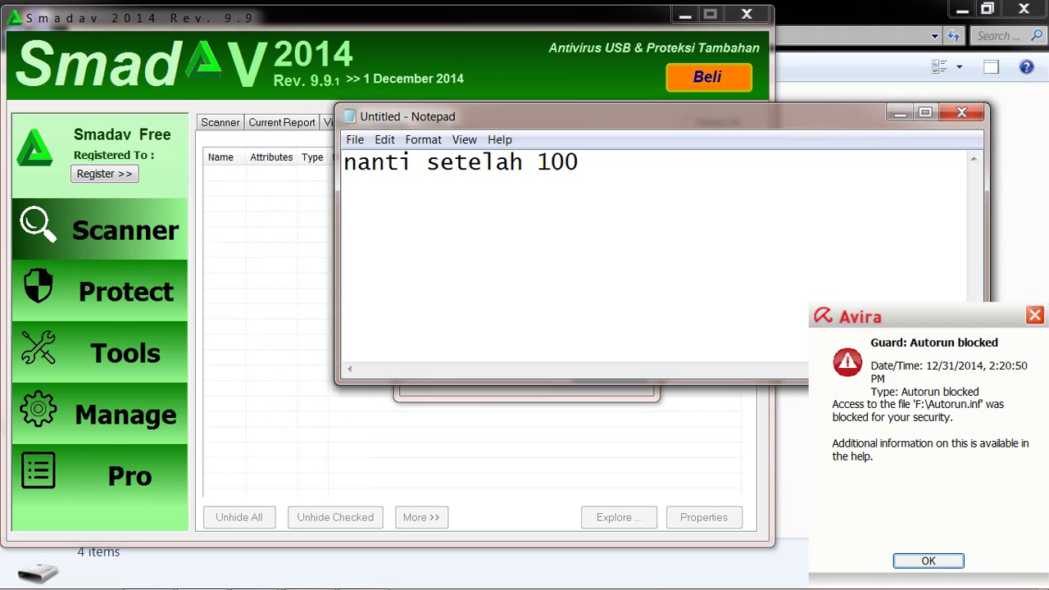
{"action": "type", "text": "% kem"}
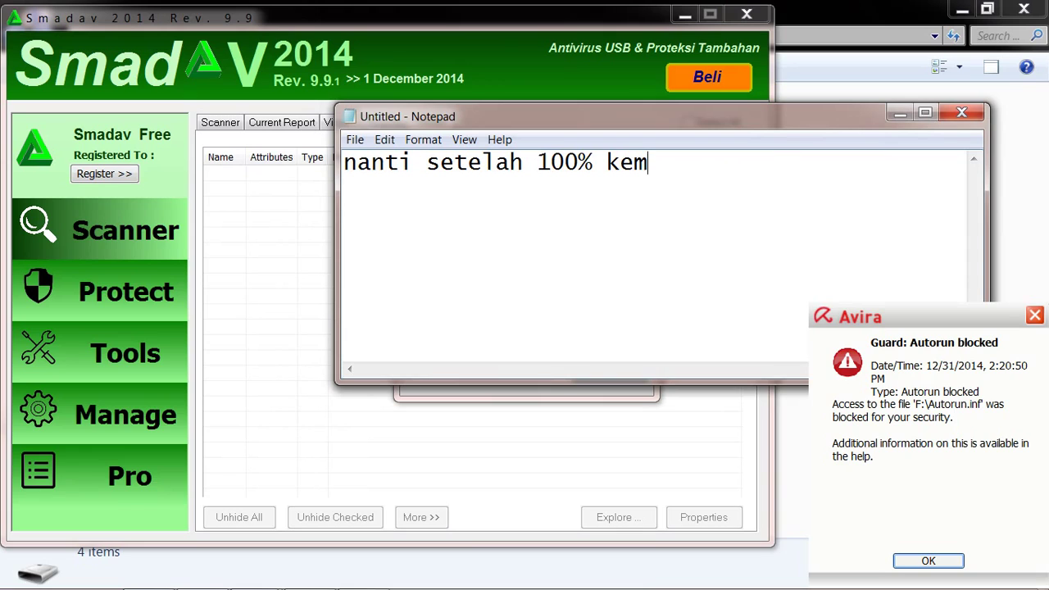
{"action": "type", "text": "udian k"}
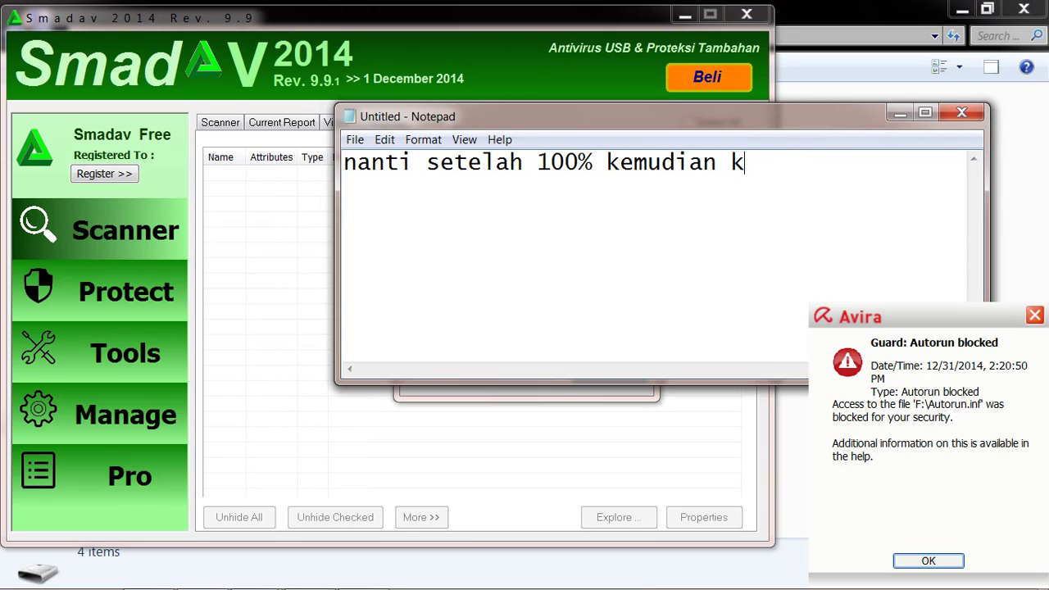
{"action": "type", "text": "lik un"}
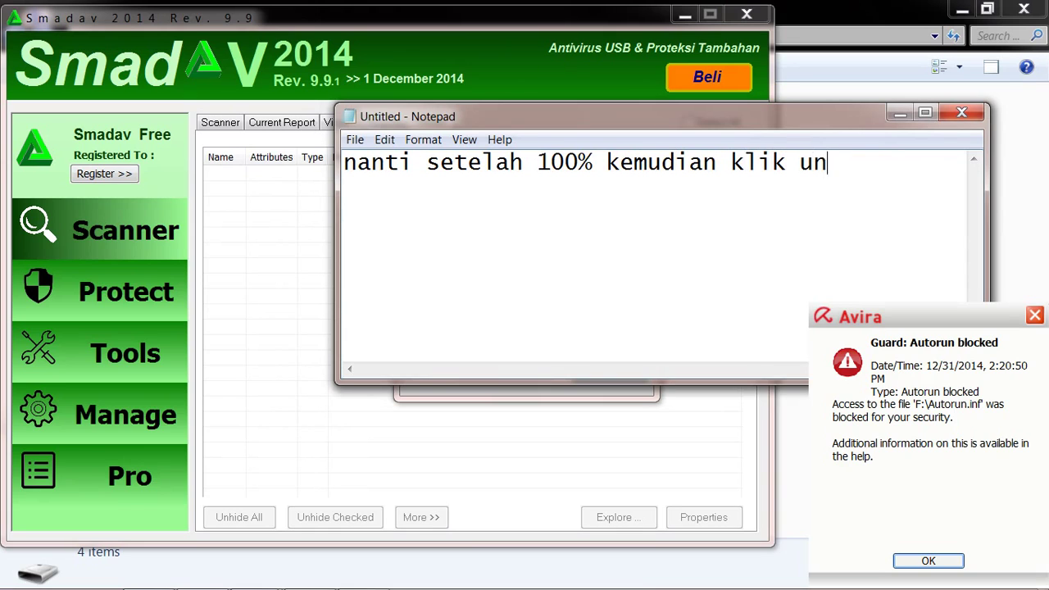
{"action": "type", "text": "hide all"}
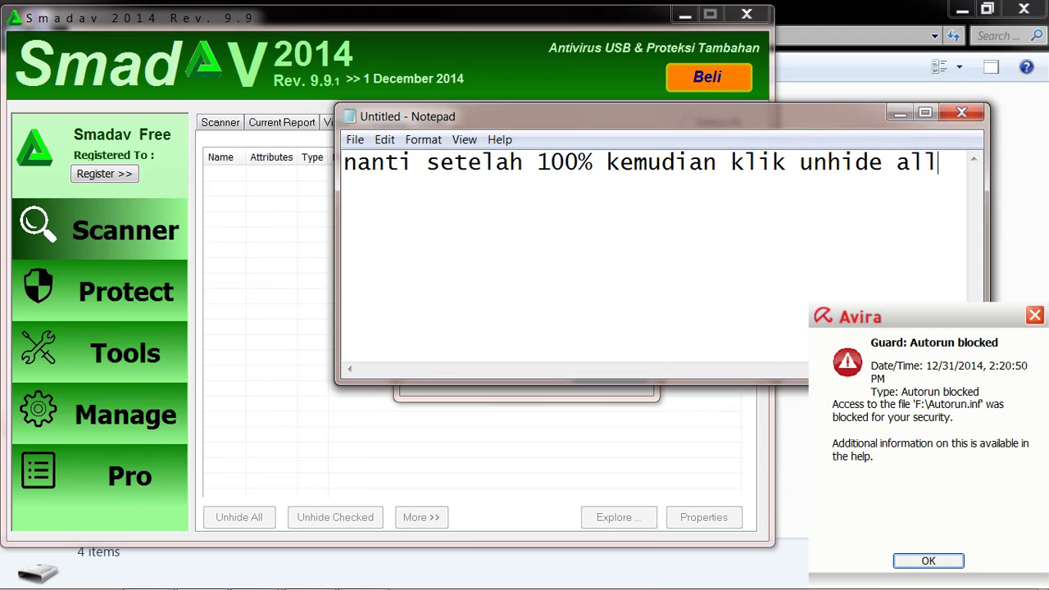
{"action": "key", "text": "Return"}
{"action": "type", "text": "di kiri bawah"}
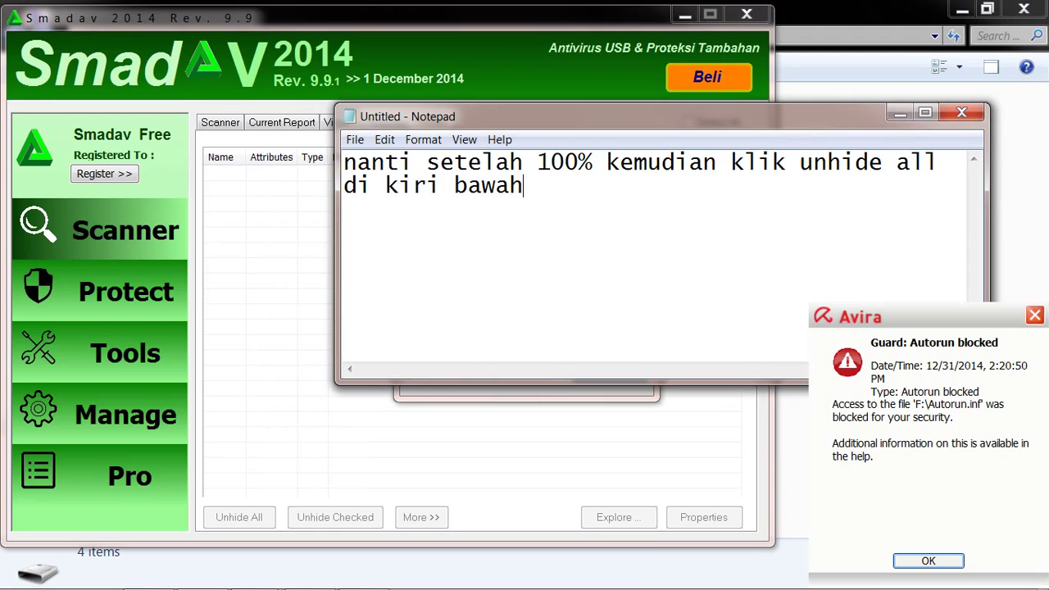
Select all of the note's text and minimize the note to uncover Smadav's hidden files list
{"action": "key", "text": "shift+Right"}
{"action": "key", "text": "shift+Right"}
{"action": "key", "text": "shift+Right"}
{"action": "key", "text": "shift+Right"}
{"action": "key", "text": "shift+Right"}
{"action": "key", "text": "shift+Right"}
{"action": "key", "text": "shift+Right"}
{"action": "key", "text": "shift+Right"}
{"action": "key", "text": "shift+Right"}
{"action": "key", "text": "shift+Right"}
{"action": "key", "text": "shift+Right"}
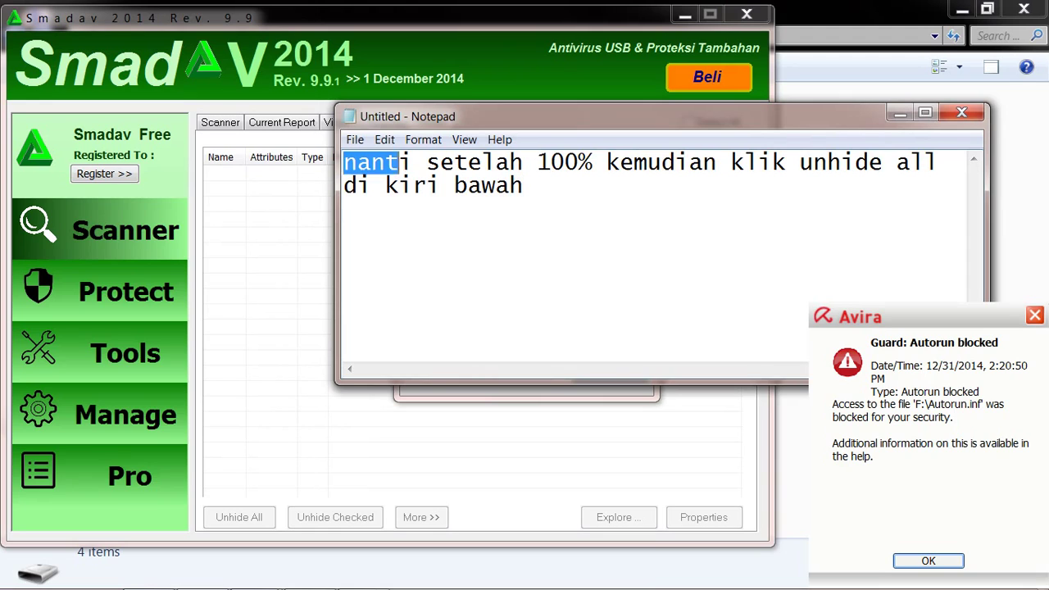
{"action": "key", "text": "ctrl+a"}
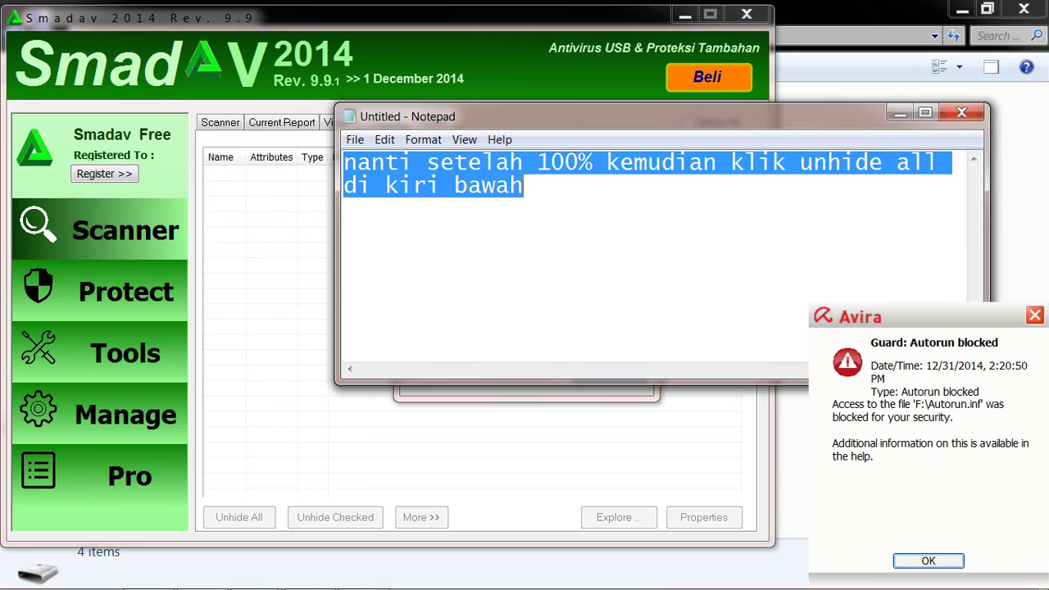
{"action": "left_click", "coordinate": [900, 113]}
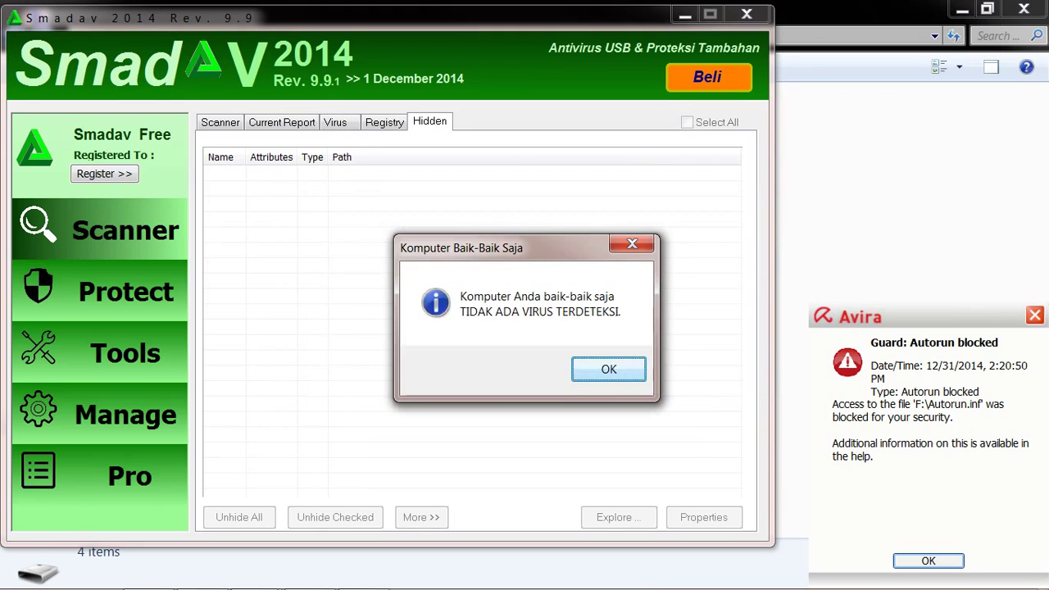
Dismiss the scan message and, in the restored empty note, write "dan otomatis semua file yang hilang akan kembali lagi ke penyimpanan semula.."
{"action": "key", "text": "Return"}
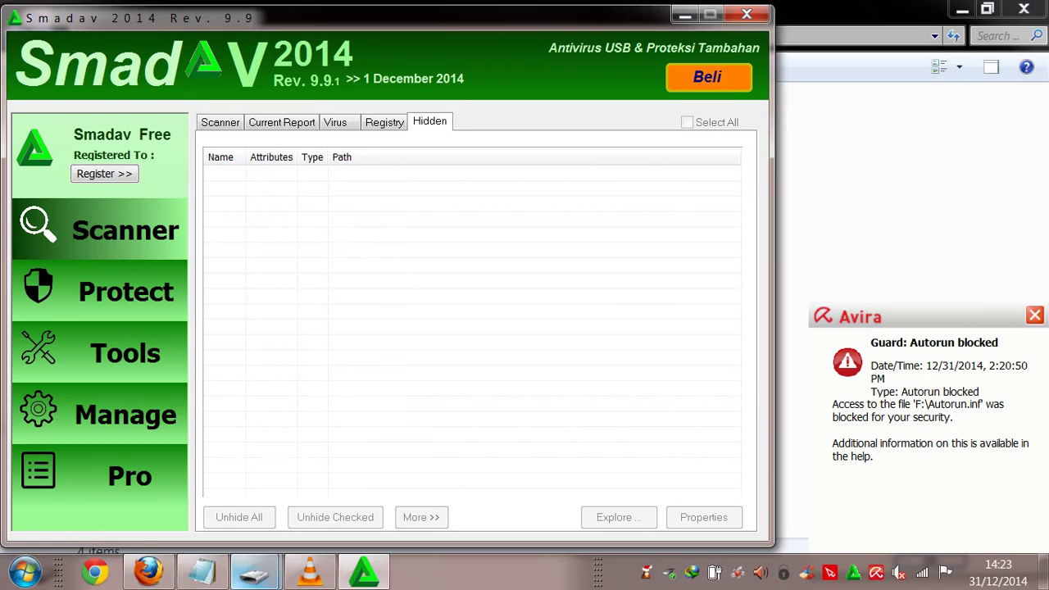
{"action": "left_click", "coordinate": [205, 574]}
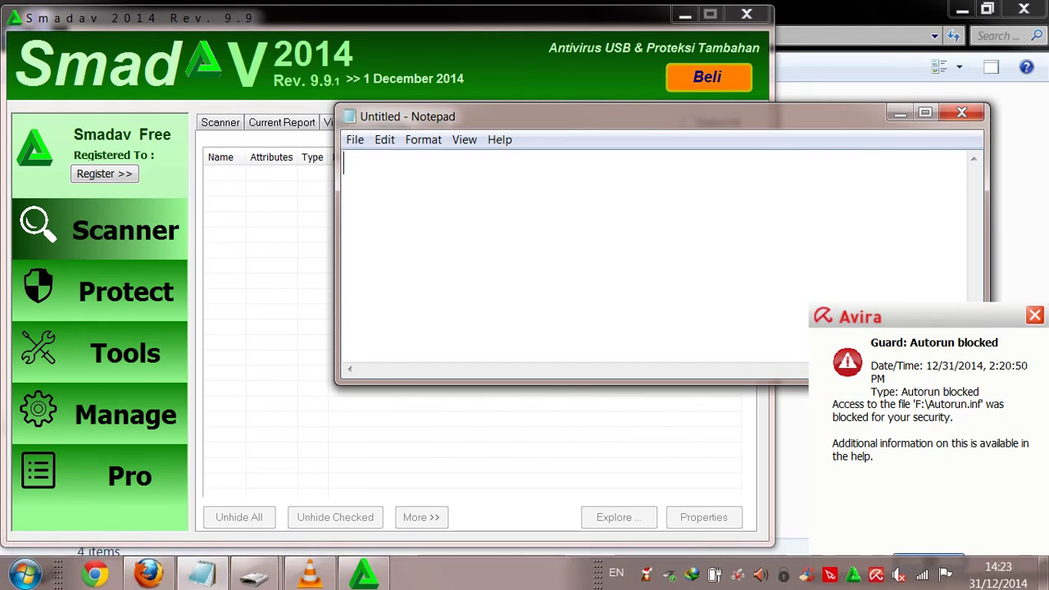
{"action": "type", "text": "dan"}
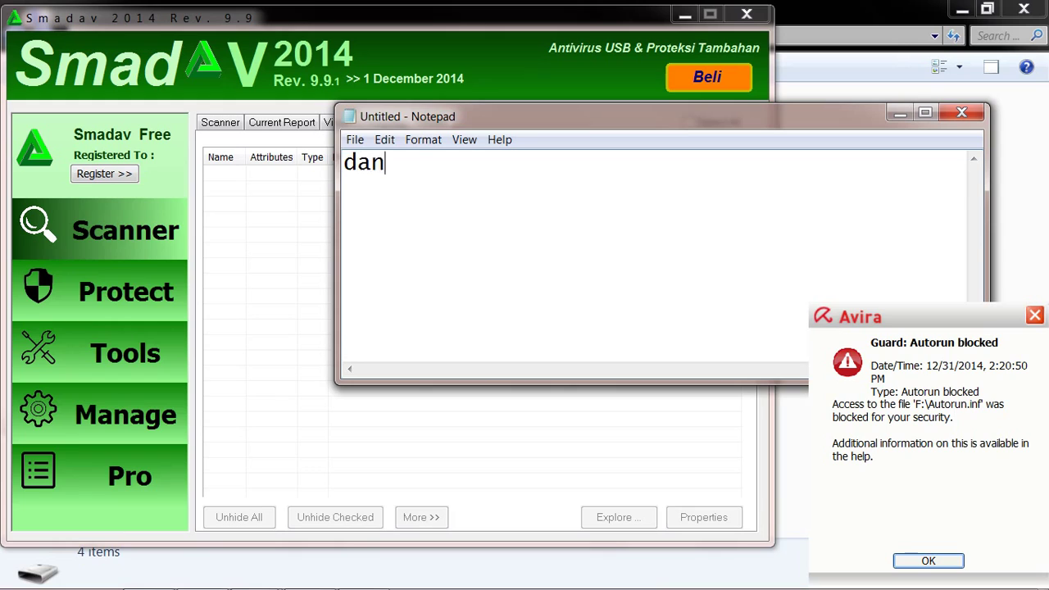
{"action": "type", "text": " otomati"}
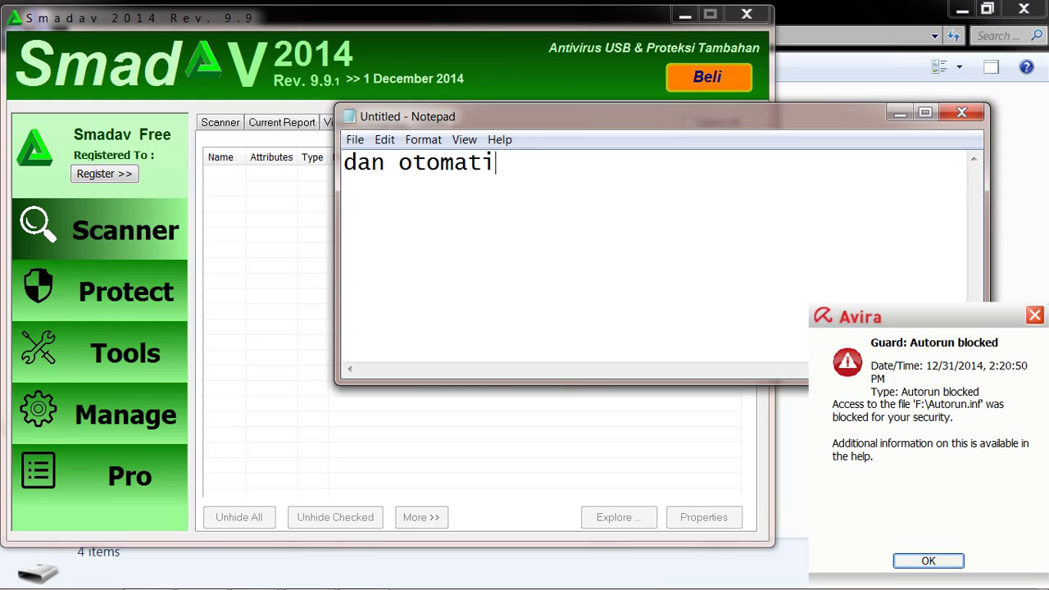
{"action": "type", "text": "s semua f"}
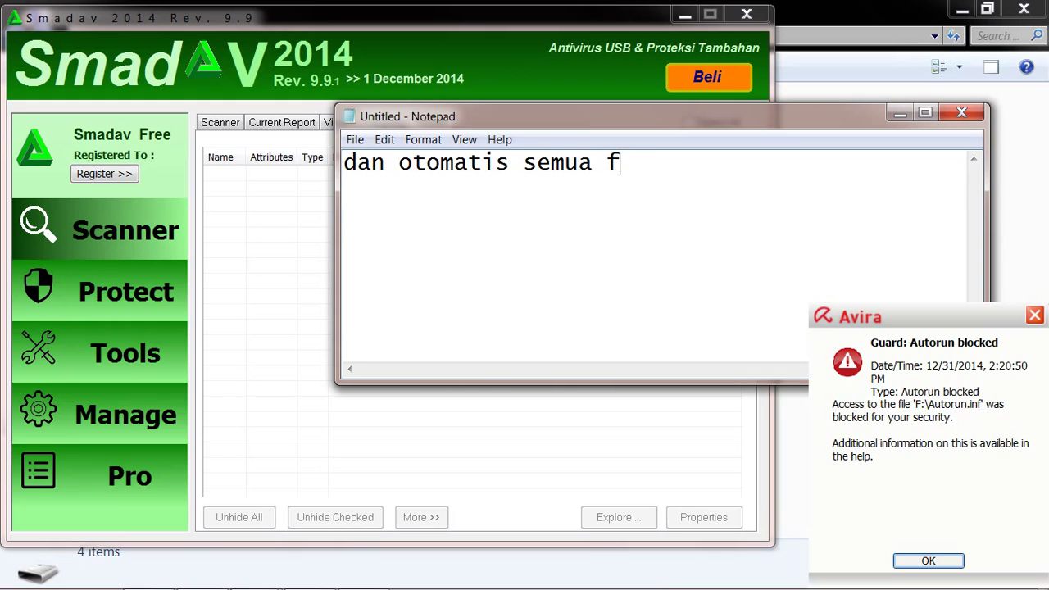
{"action": "type", "text": "ile yang"}
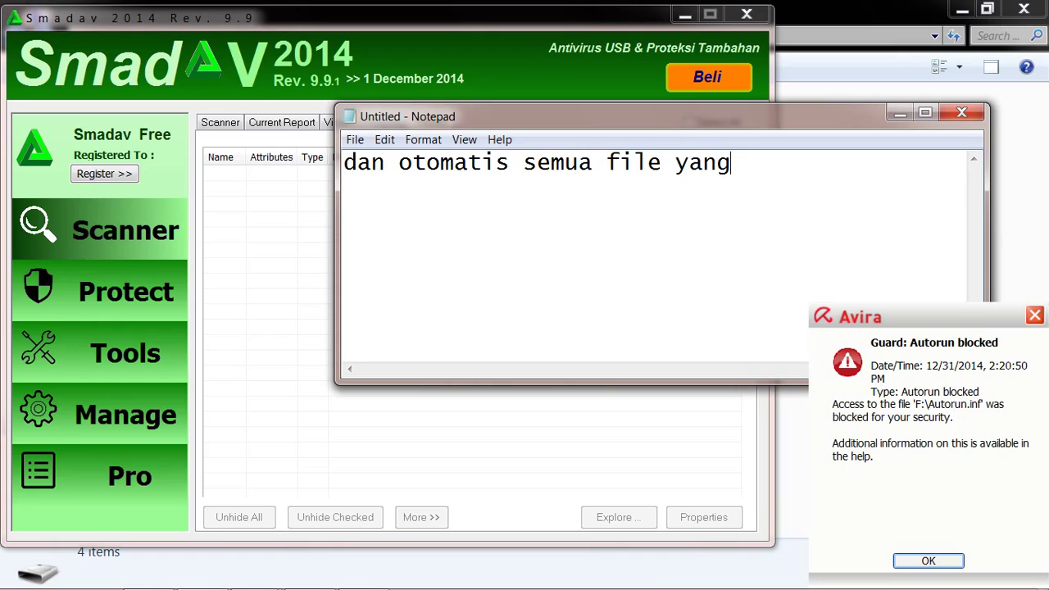
{"action": "type", "text": " hilang ak"}
{"action": "type", "text": "an kembal"}
{"action": "type", "text": "i lagi"}
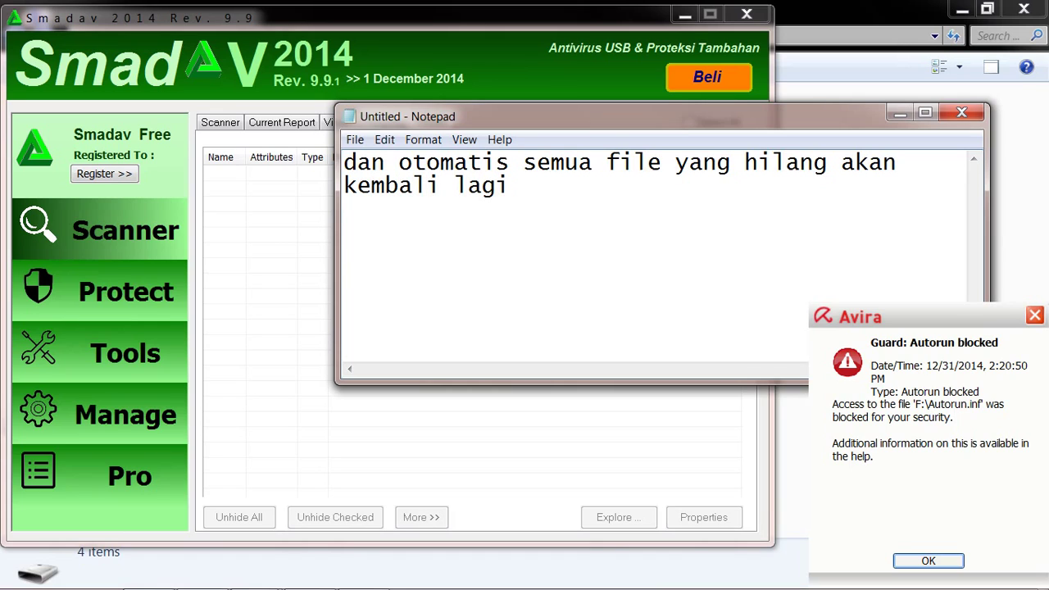
{"action": "type", "text": " ke penyimpanan semua"}
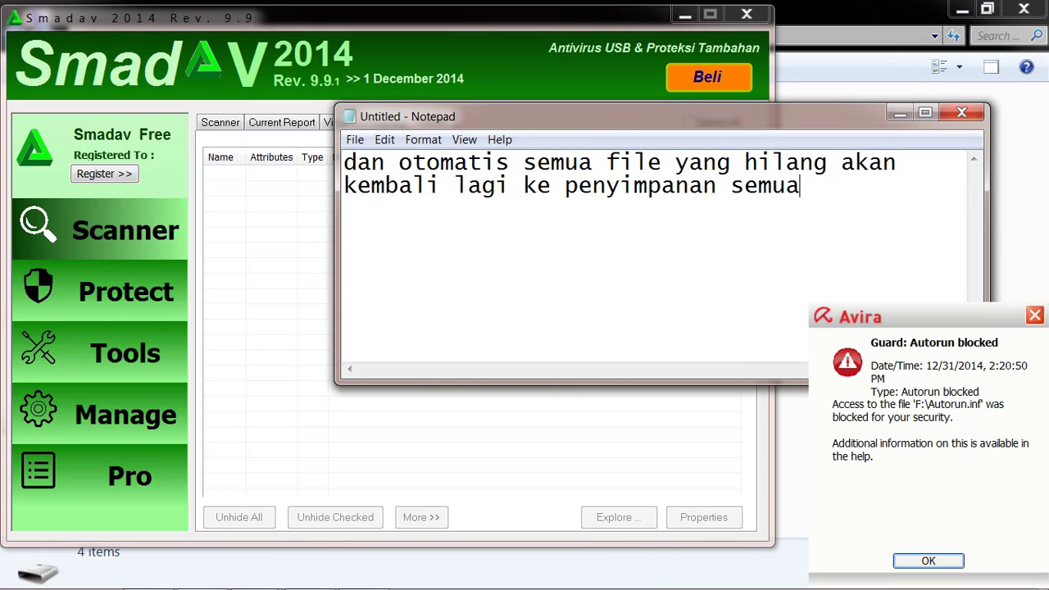
{"action": "key", "text": "BackSpace"}
{"action": "type", "text": "la.."}
Replace the note's text with "oke sekian tutorial saya yang sangat2 sederhana ini.."
{"action": "key", "text": "ctrl+a"}
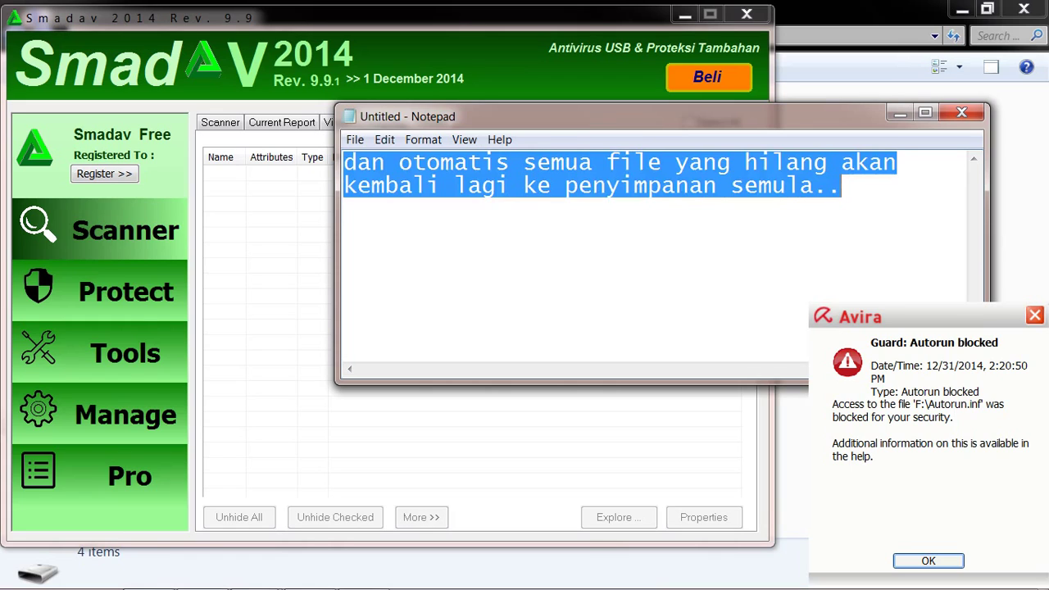
{"action": "key", "text": "BackSpace"}
{"action": "type", "text": "oke sekian tu"}
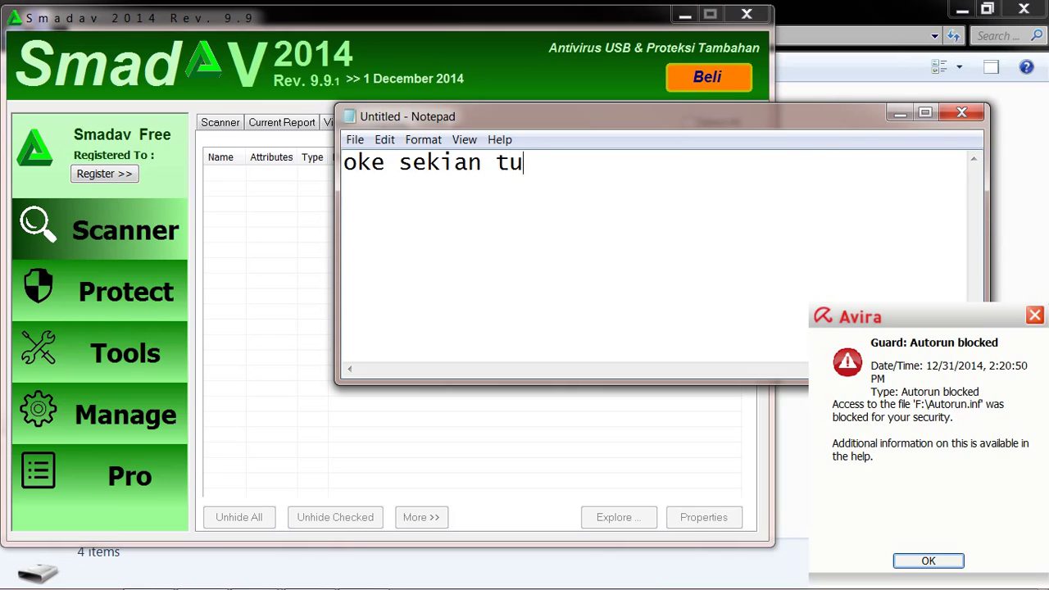
{"action": "type", "text": "torial"}
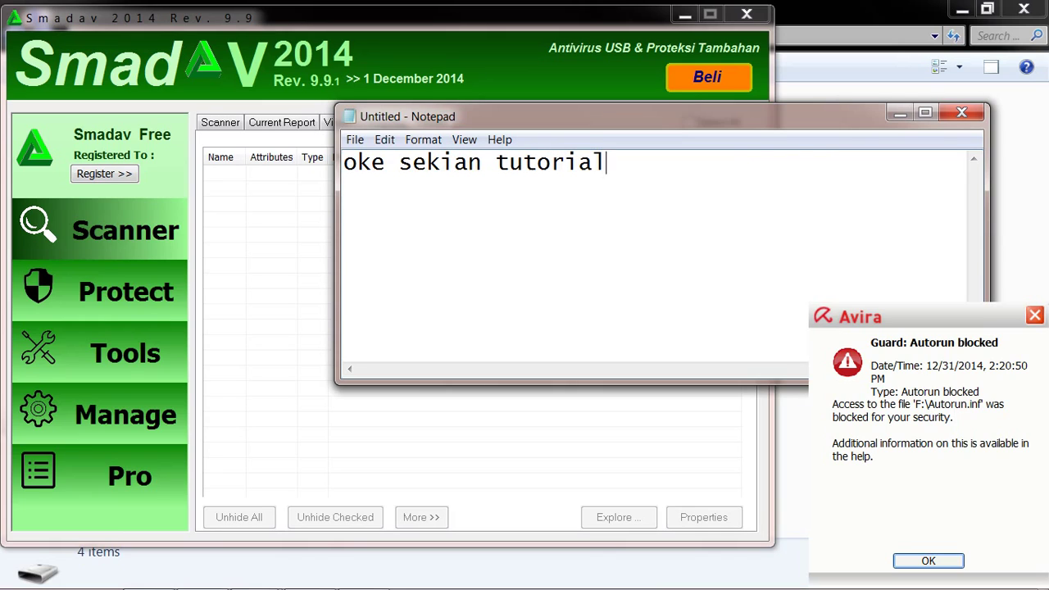
{"action": "type", "text": " saya y"}
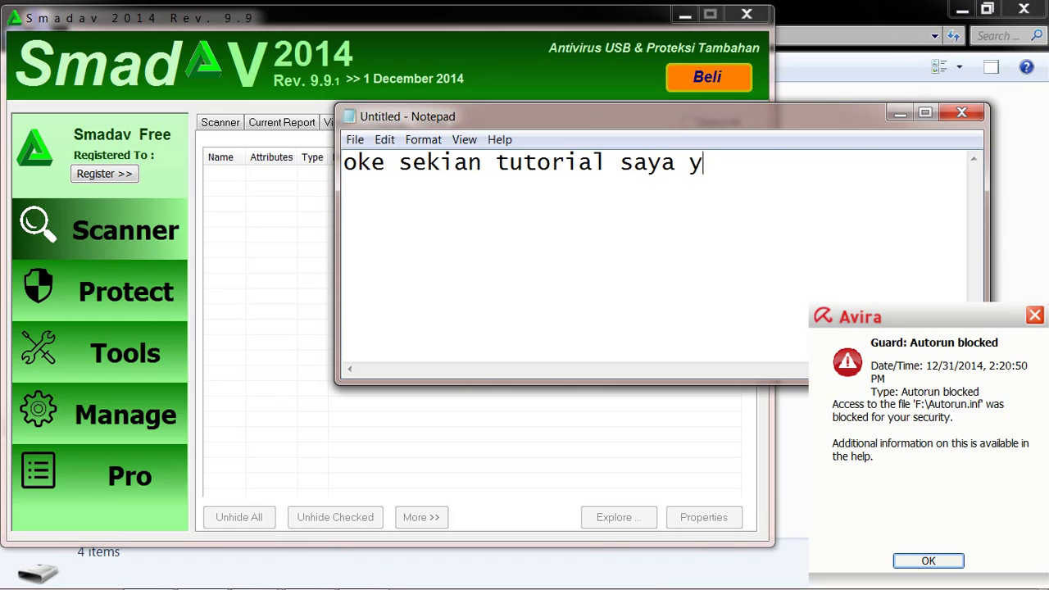
{"action": "type", "text": "ang sangat"}
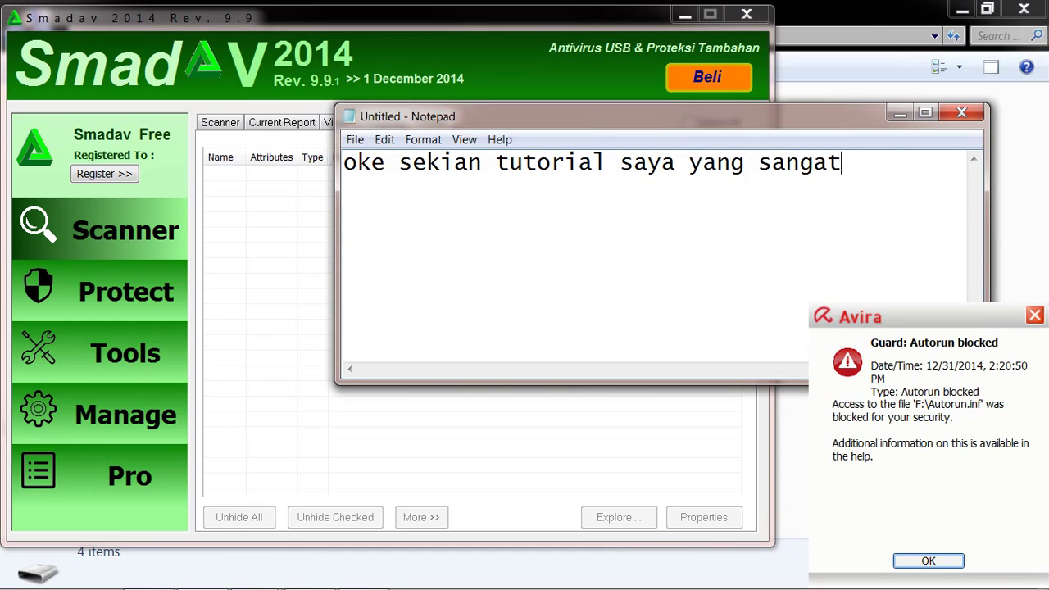
{"action": "type", "text": "2 sederhana"}
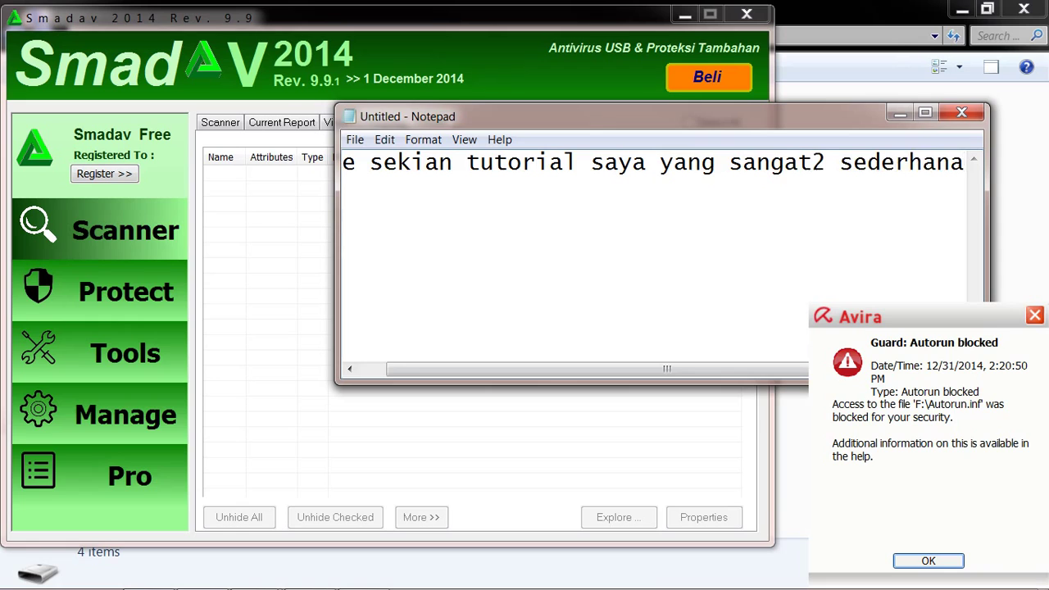
{"action": "type", "text": " ini.."}
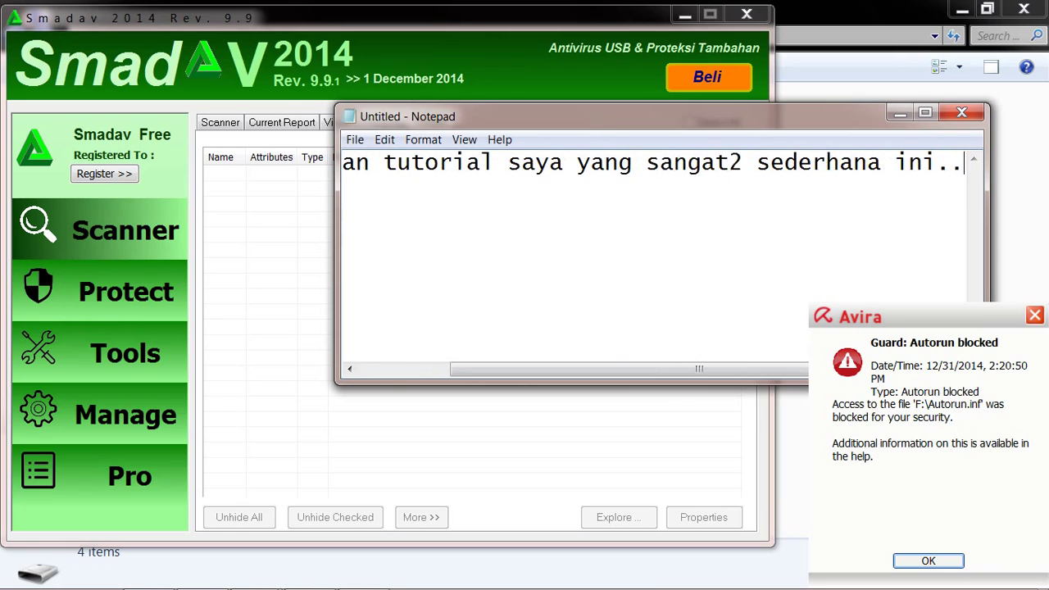
Below a blank line in the note, add "jika mau berlanggganan cara2 bagaimana kita bertambah ilmu di komputer"
{"action": "key", "text": "Return"}
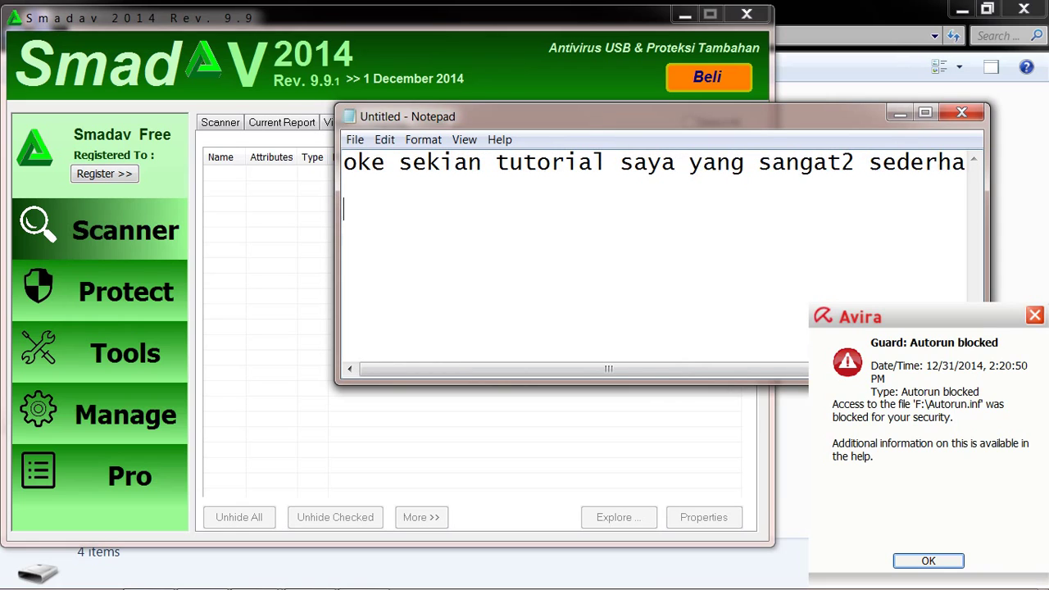
{"action": "type", "text": "jika mau berl"}
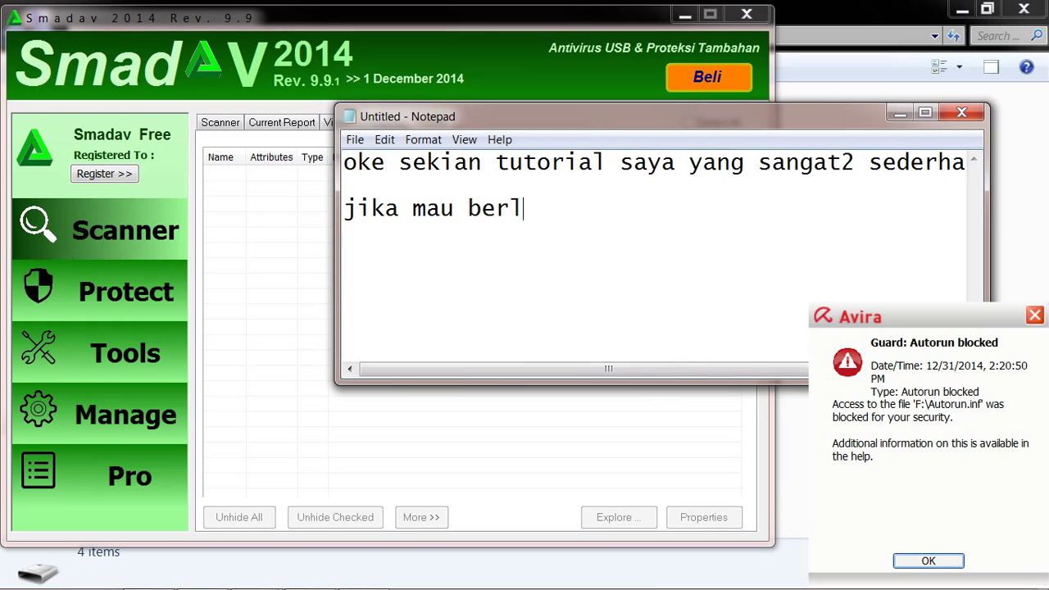
{"action": "type", "text": "anggganan"}
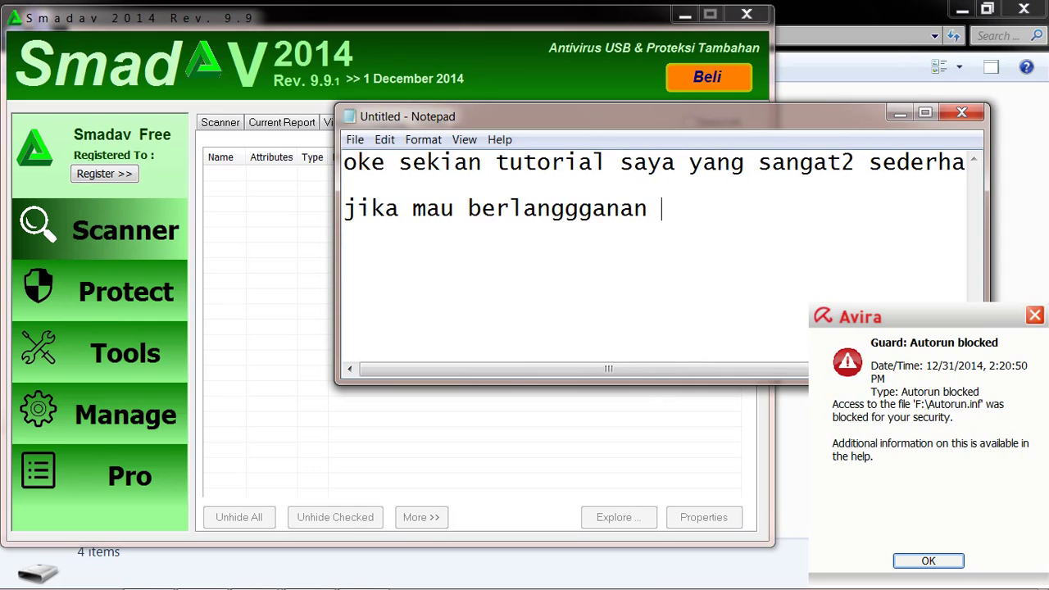
{"action": "type", "text": " cara2"}
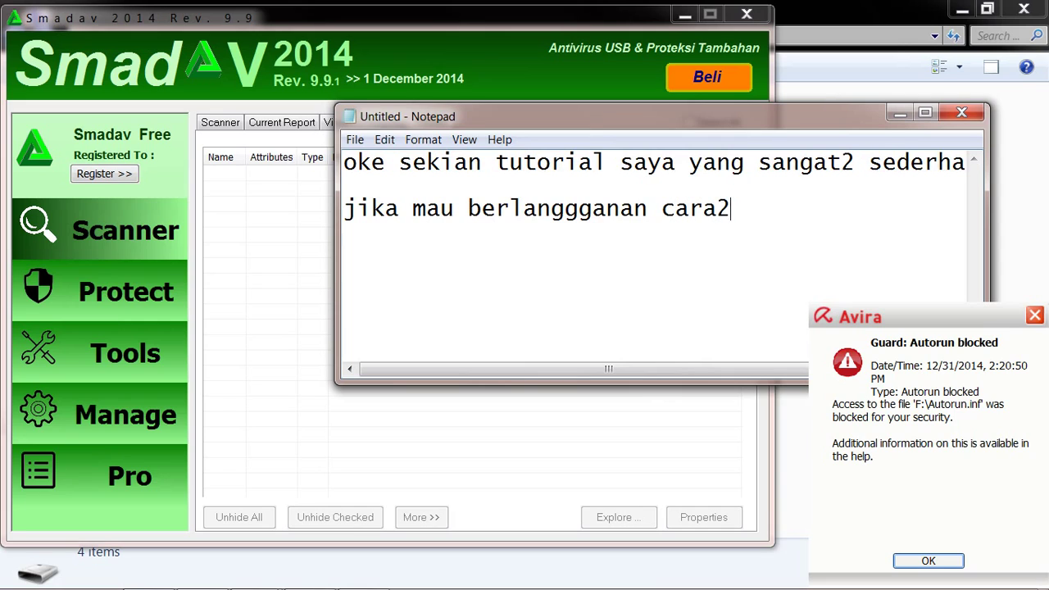
{"action": "type", "text": " bagaimana kita "}
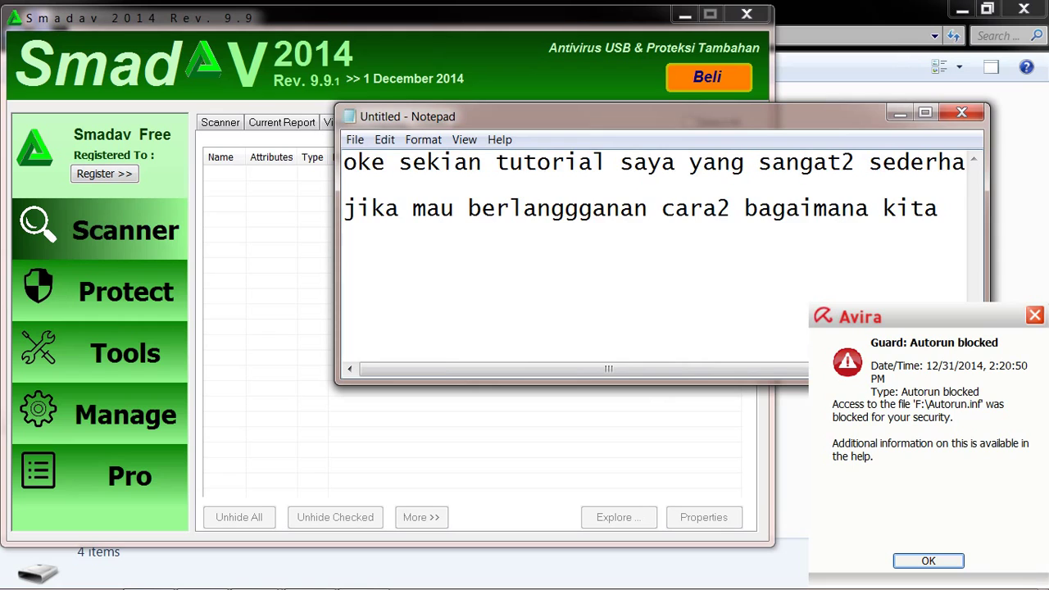
{"action": "type", "text": "bertambah ilmu di"}
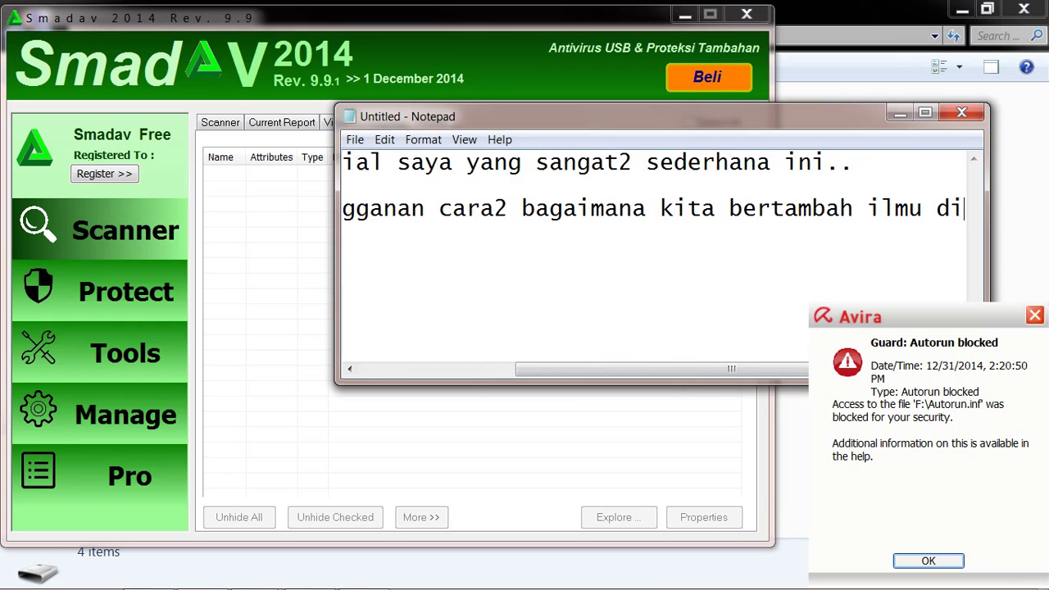
{"action": "type", "text": " komputer"}
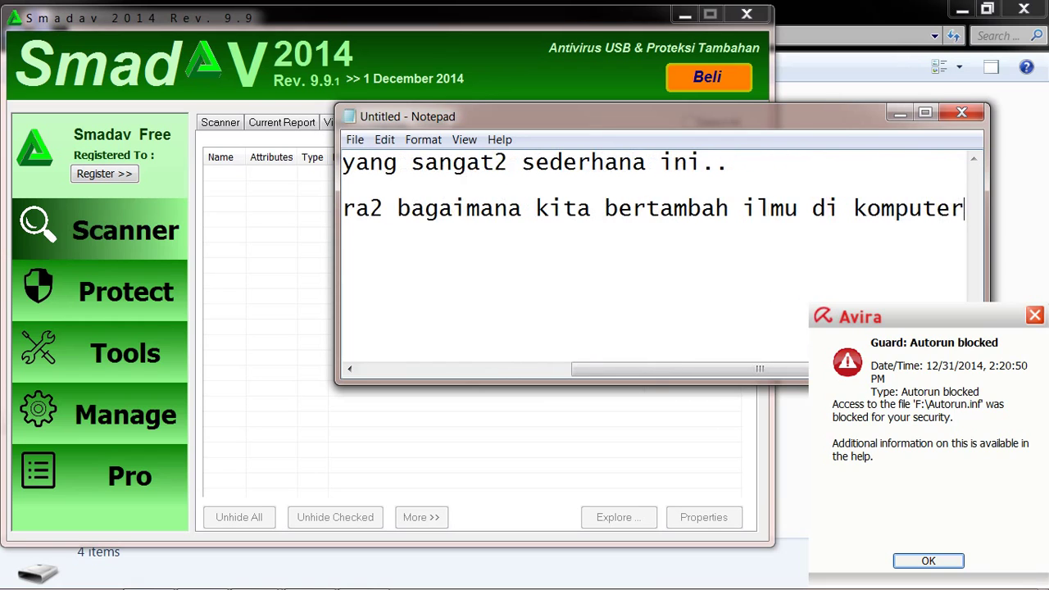
Add "klik subscribe dibawah ini.." on a new line directly under the subscription sentence, followed by empty lines
{"action": "key", "text": "Return"}
{"action": "type", "text": "klik subscri"}
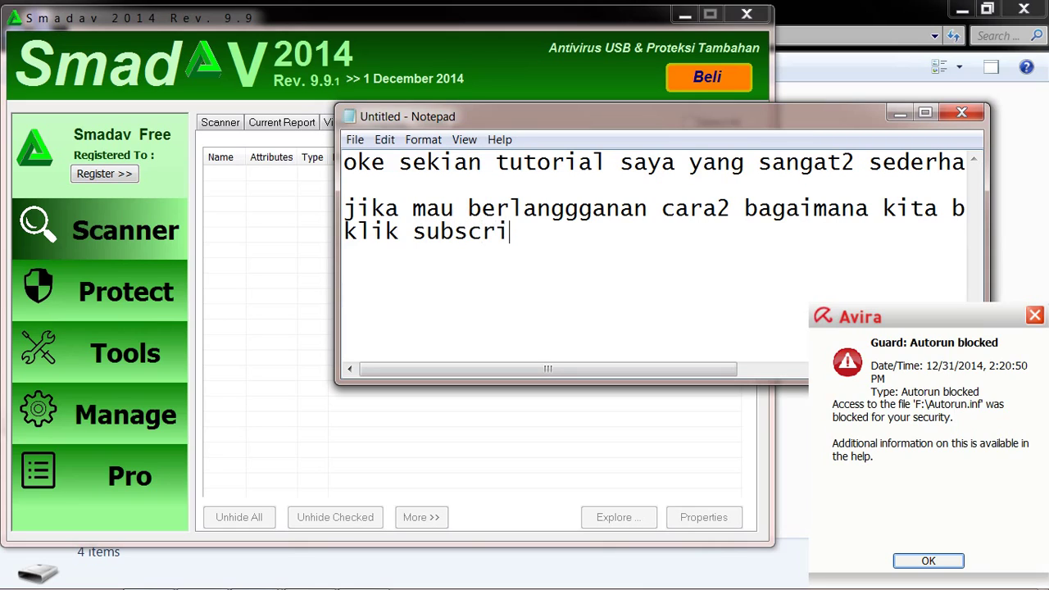
{"action": "type", "text": "be dibawa"}
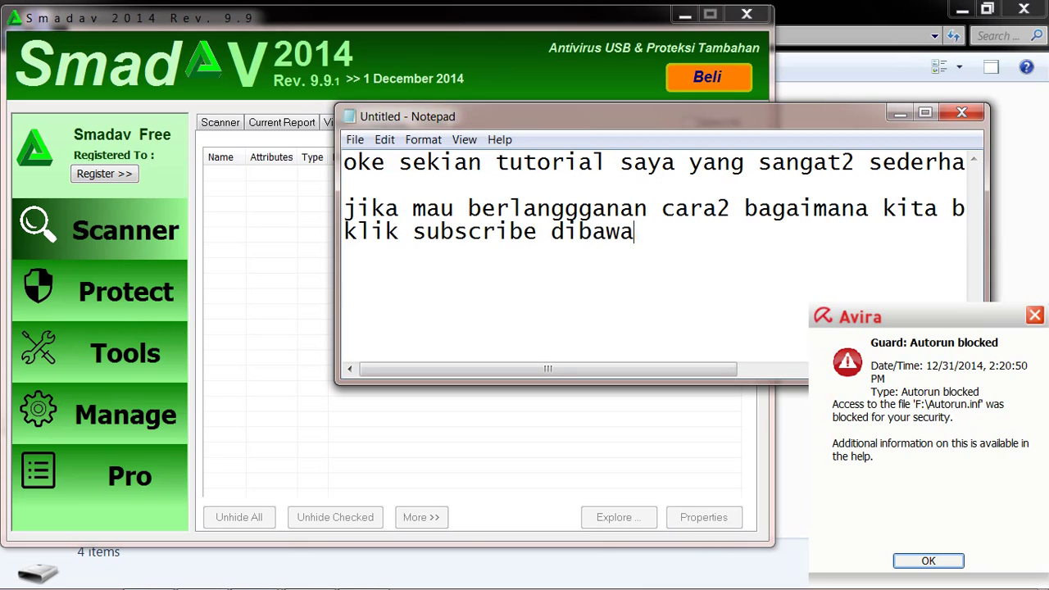
{"action": "type", "text": "h ini.."}
{"action": "key", "text": "Return"}
{"action": "key", "text": "Return"}
Replace the note's text with "Sekian..." and, below a blank line, the closing greeting "Wassalamu'alaikum wr wb"
{"action": "left_click_drag", "start_coordinate": [344, 163], "coordinate": [344, 255]}
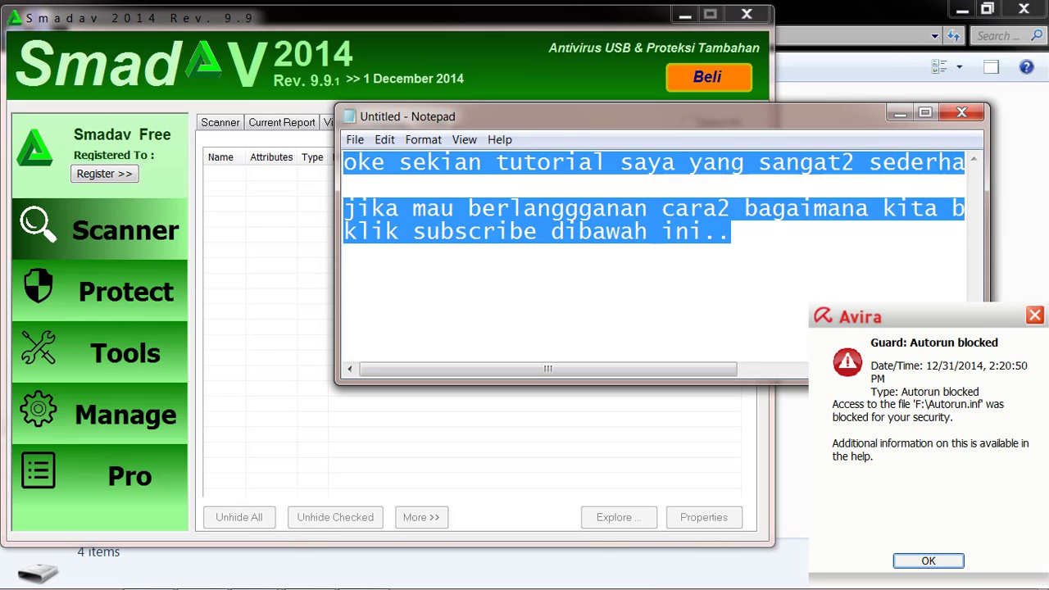
{"action": "key", "text": "BackSpace"}
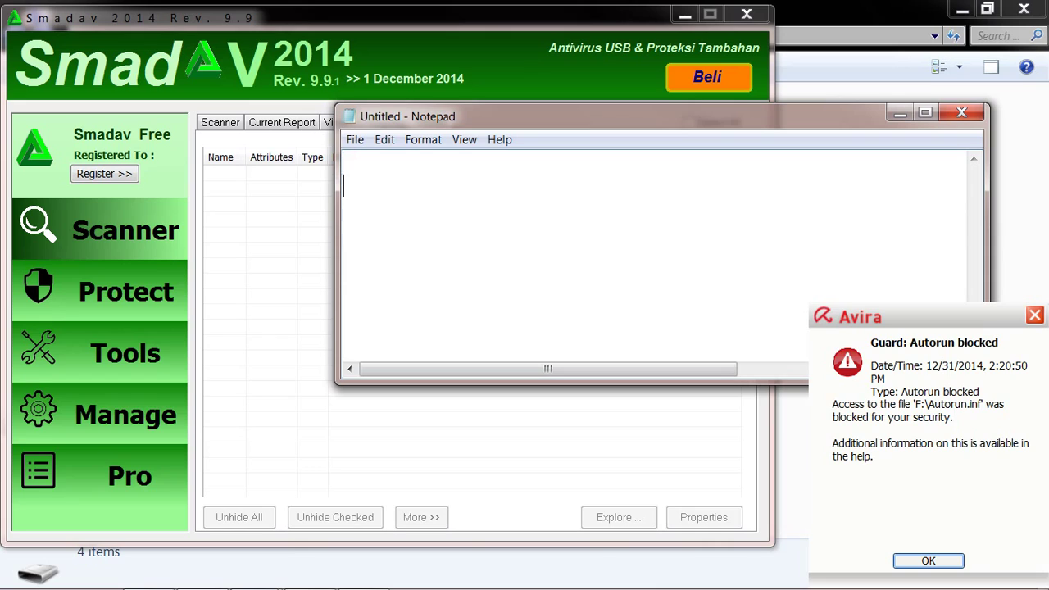
{"action": "type", "text": "Sekian..."}
{"action": "key", "text": "Return"}
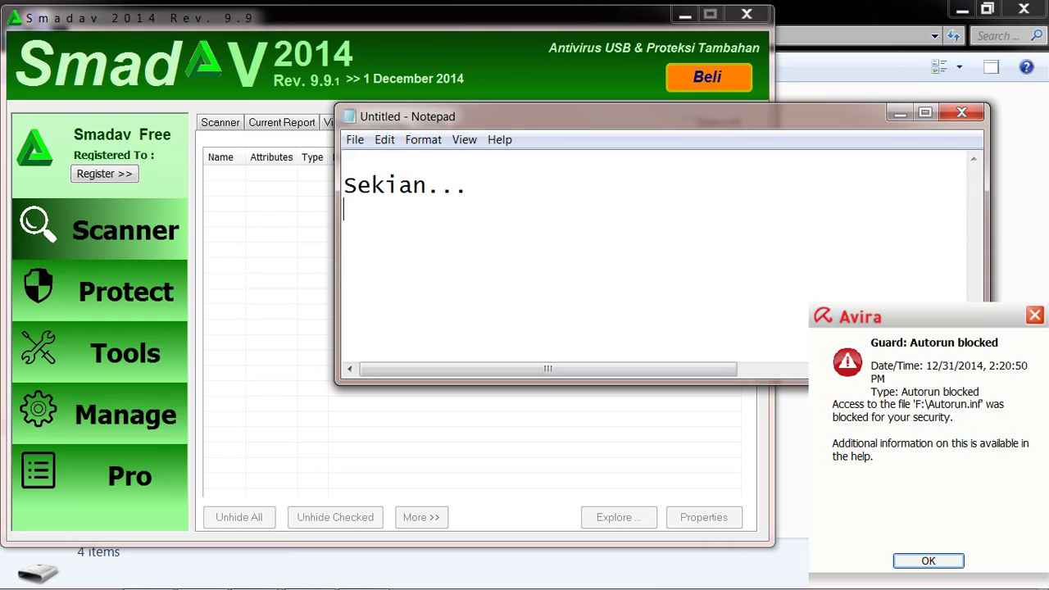
{"action": "key", "text": "Return"}
{"action": "type", "text": "Wassalamu'alaikum wr wb"}
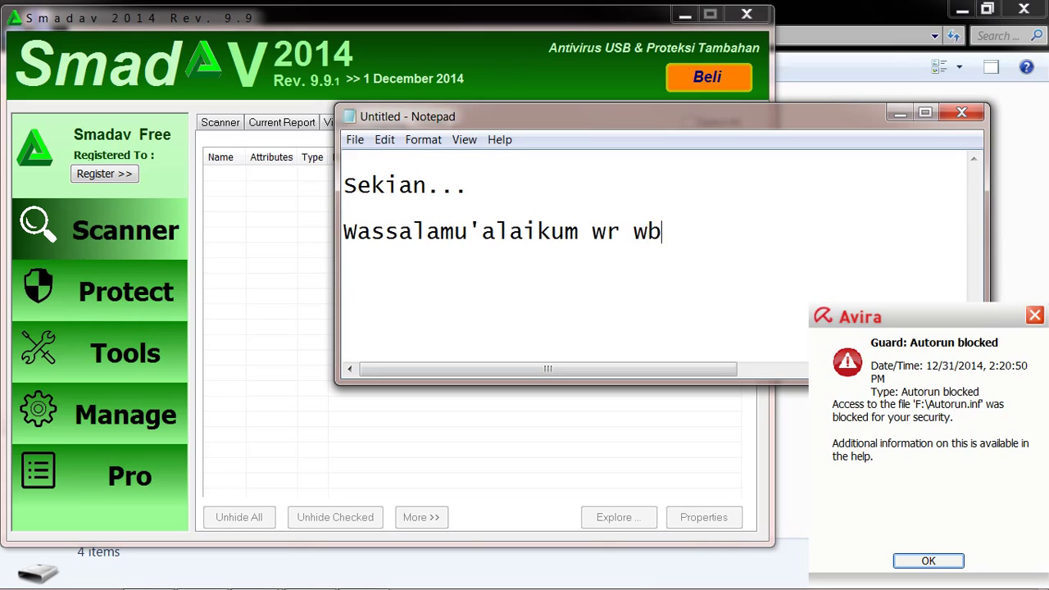
Append "... ;)" to the closing greeting and write "selamaat mencoba,," below a blank line
{"action": "type", "text": "... "}
{"action": "type", "text": ";"}
{"action": "type", "text": ")  "}
{"action": "type", "text": "selamaa"}
{"action": "type", "text": "t m"}
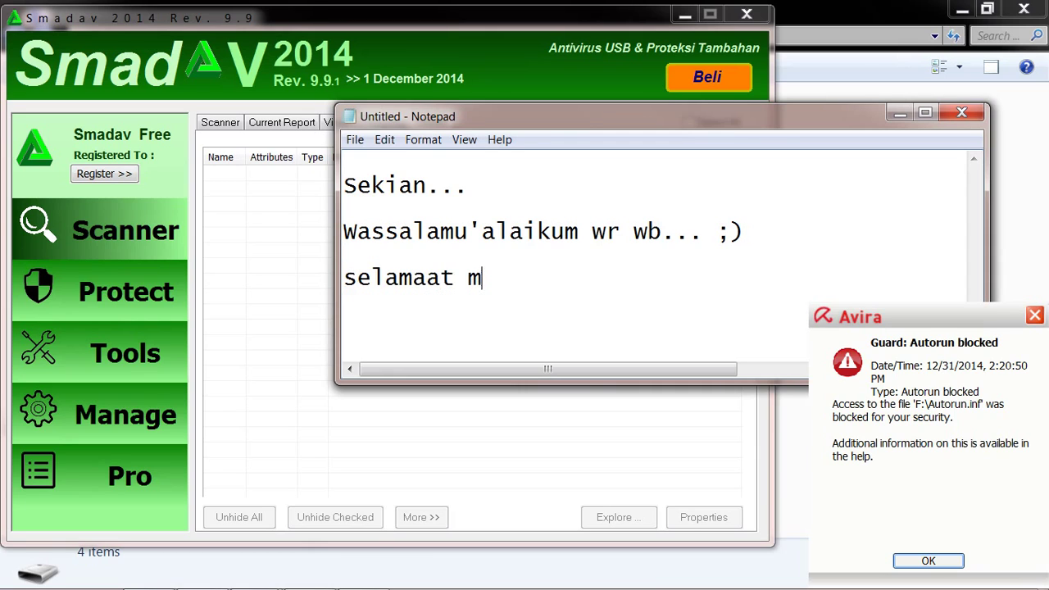
{"action": "type", "text": "encoba,,"}
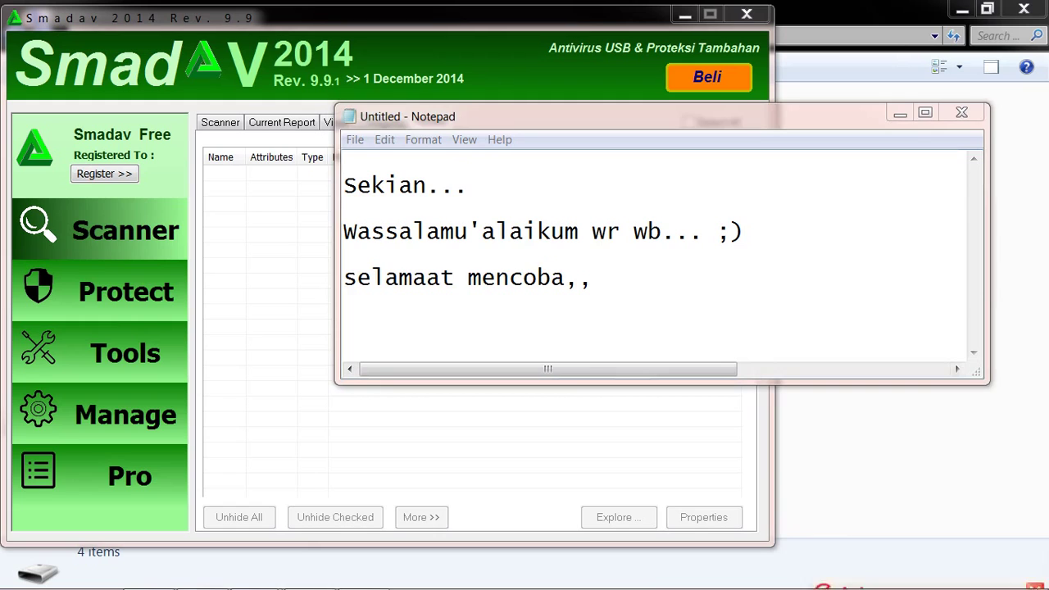
{"action": "key", "text": "ctrl+Home"}
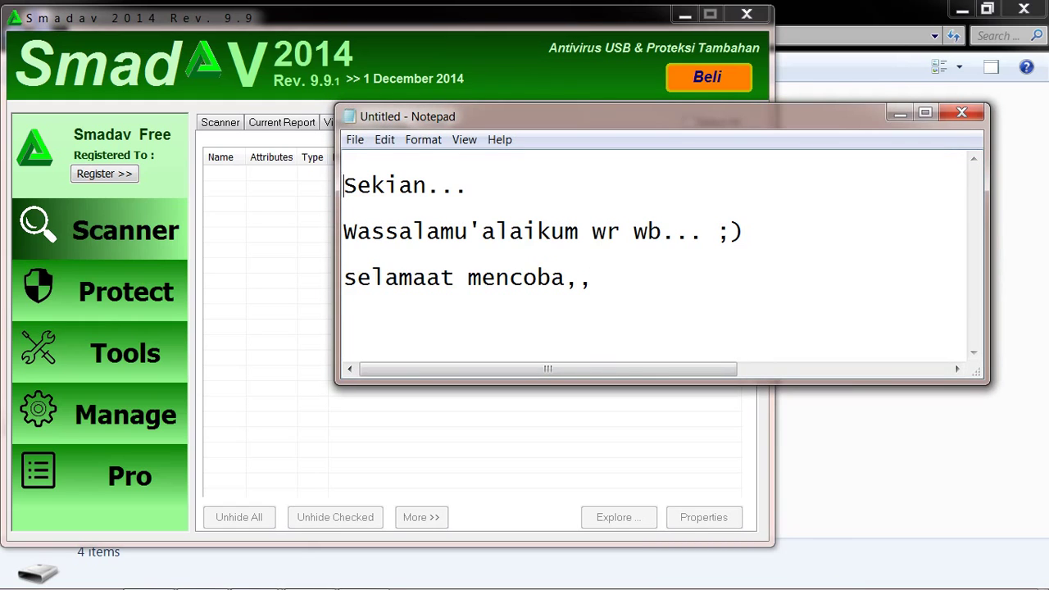
{"action": "mouse_move", "coordinate": [246, 586]}
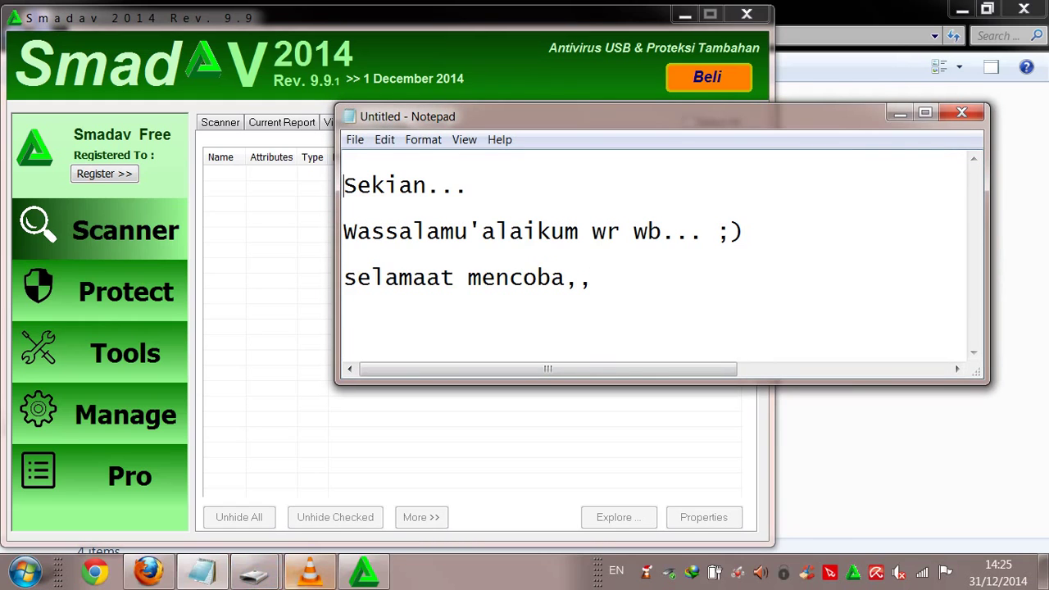